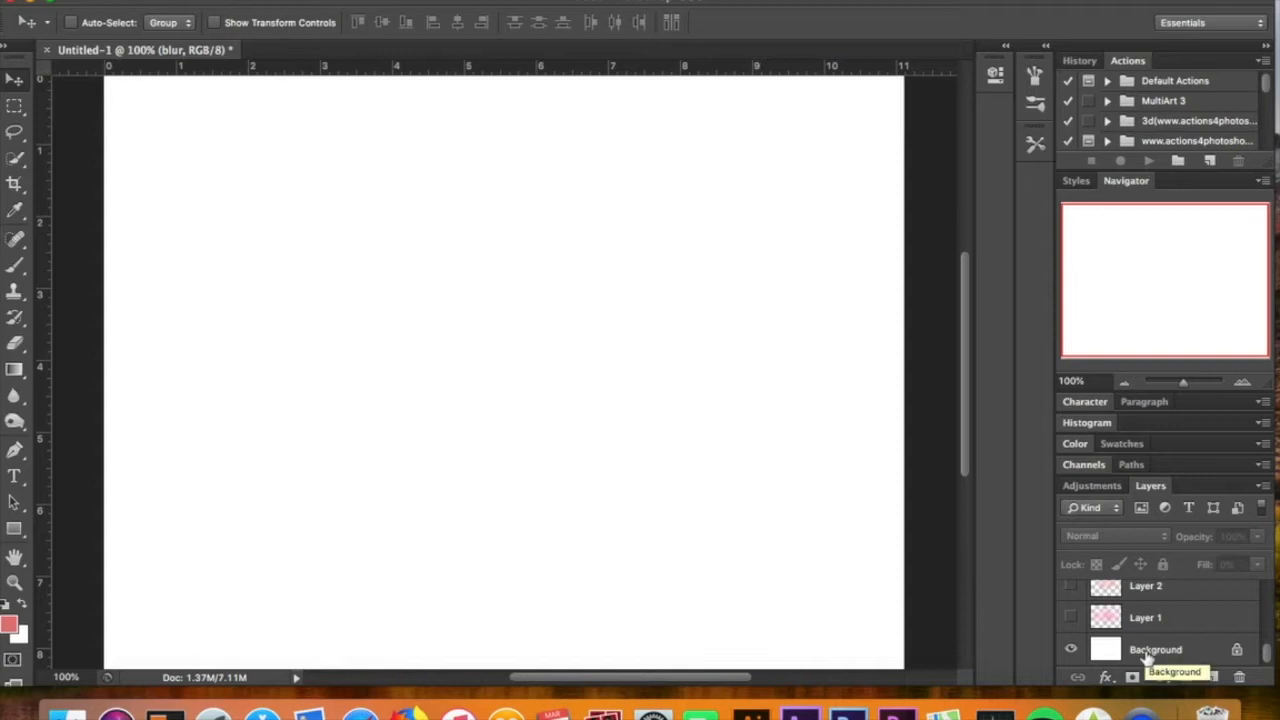
# Turn on the main text layer's visibility and hide its layer effects
pyautogui.scroll(10, 1147, 656)
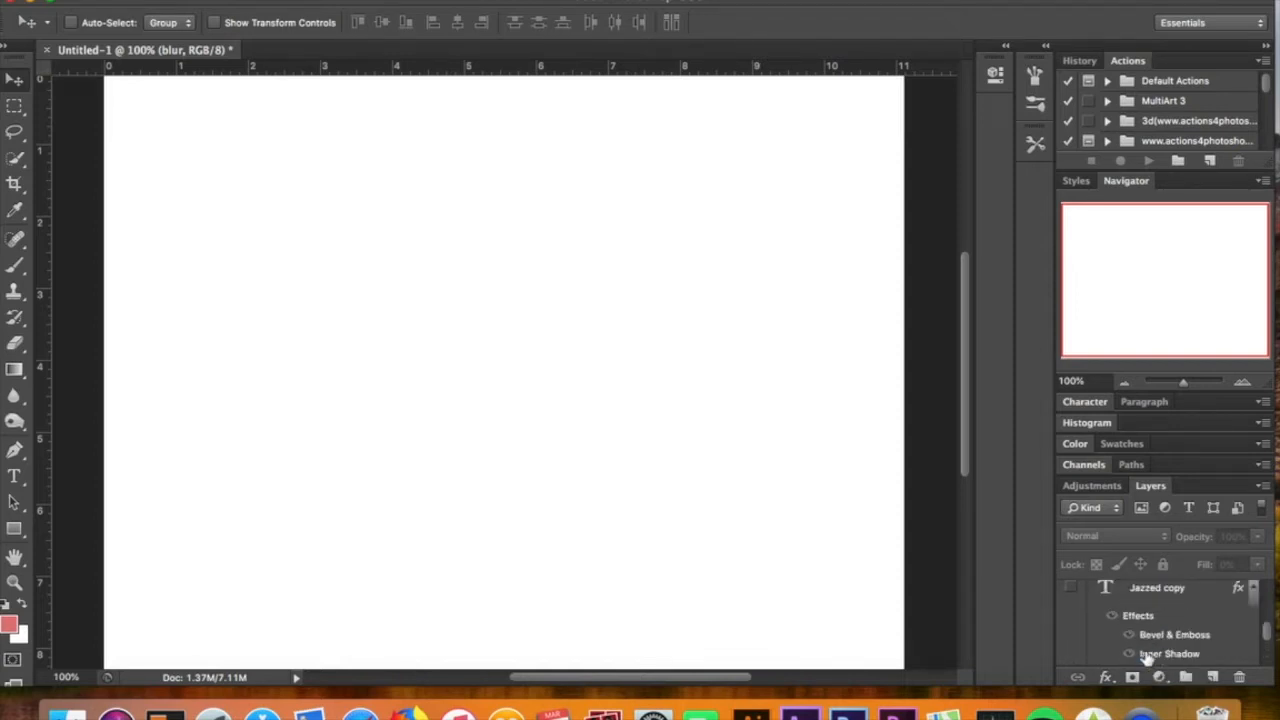
pyautogui.scroll(3, 1147, 656)
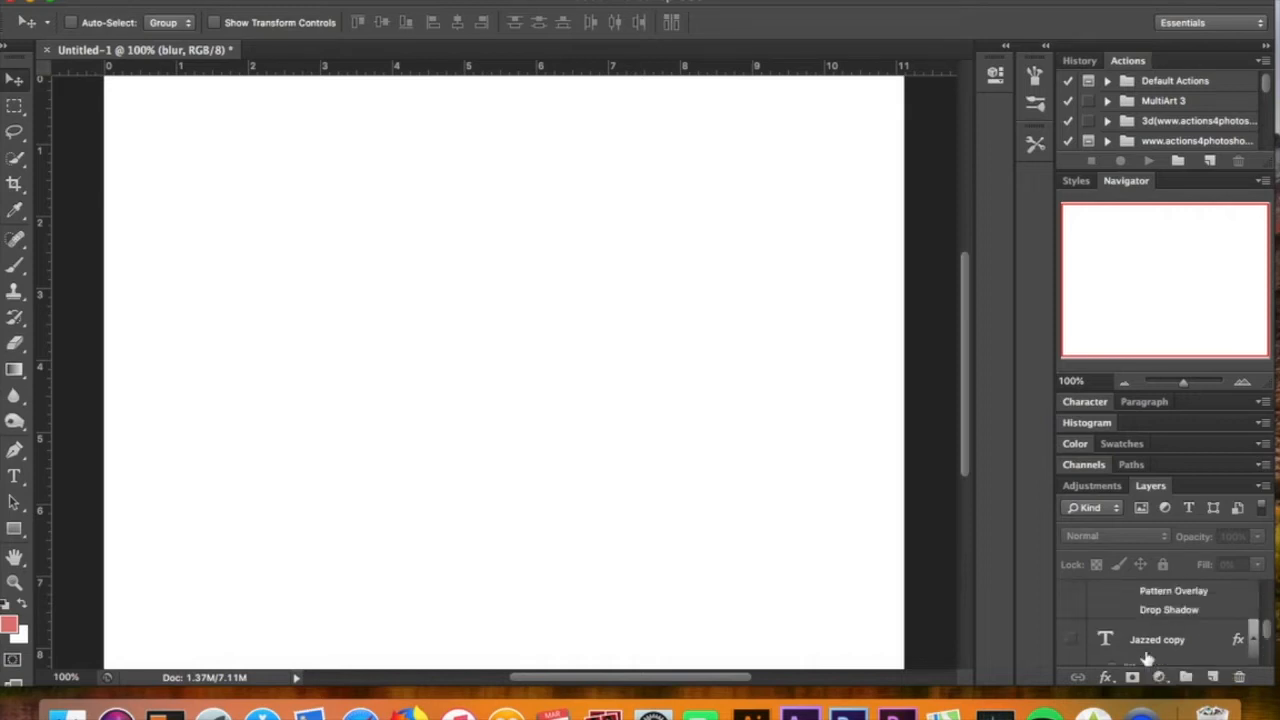
pyautogui.scroll(8, 1147, 656)
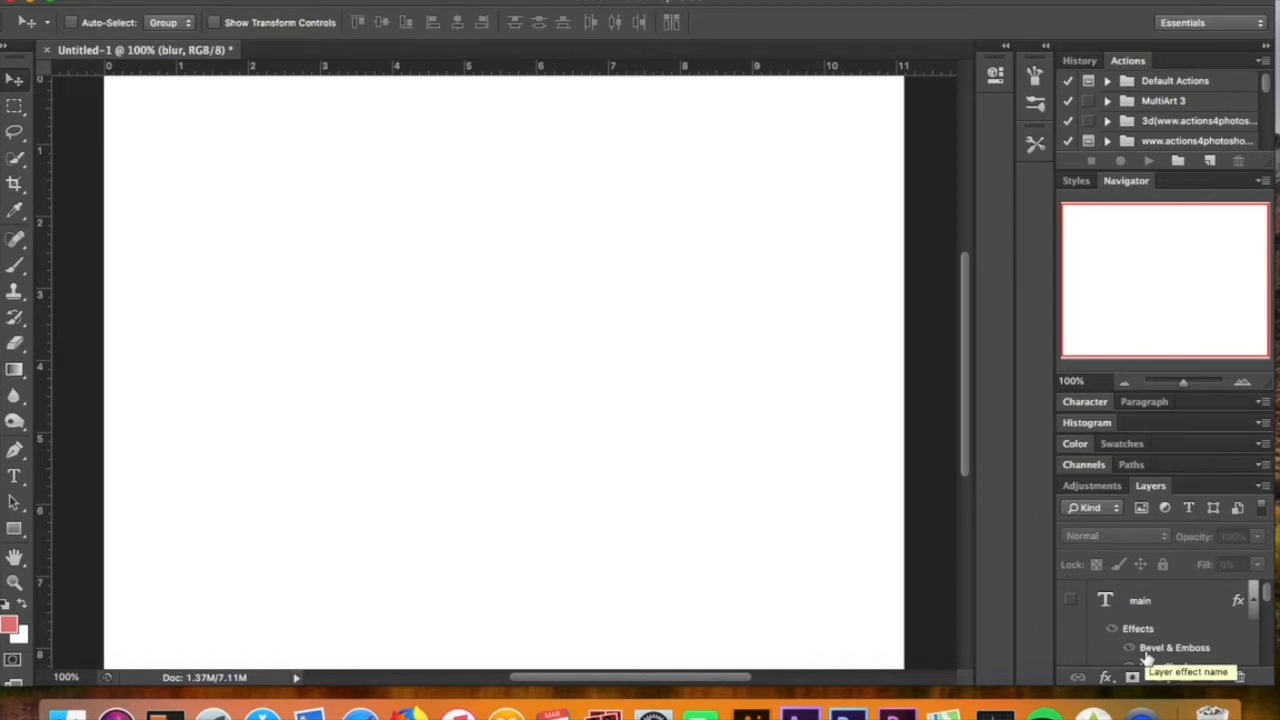
pyautogui.click(1072, 601)
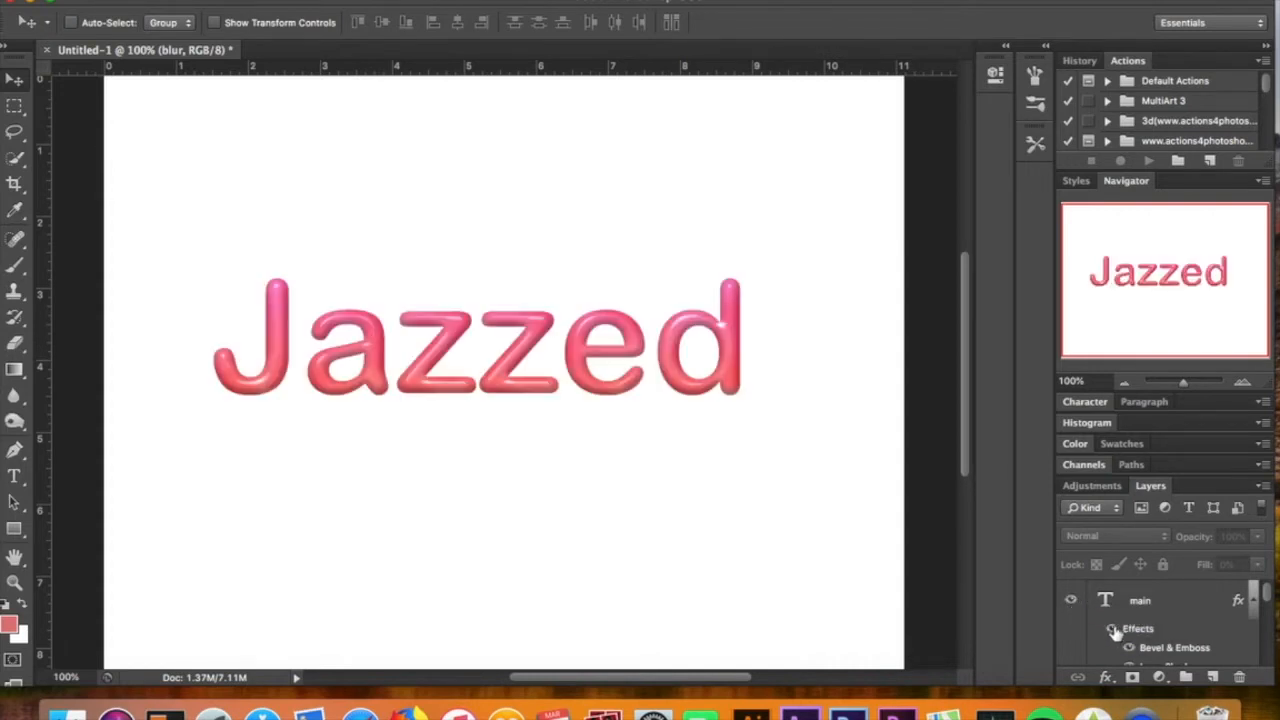
pyautogui.click(1113, 630)
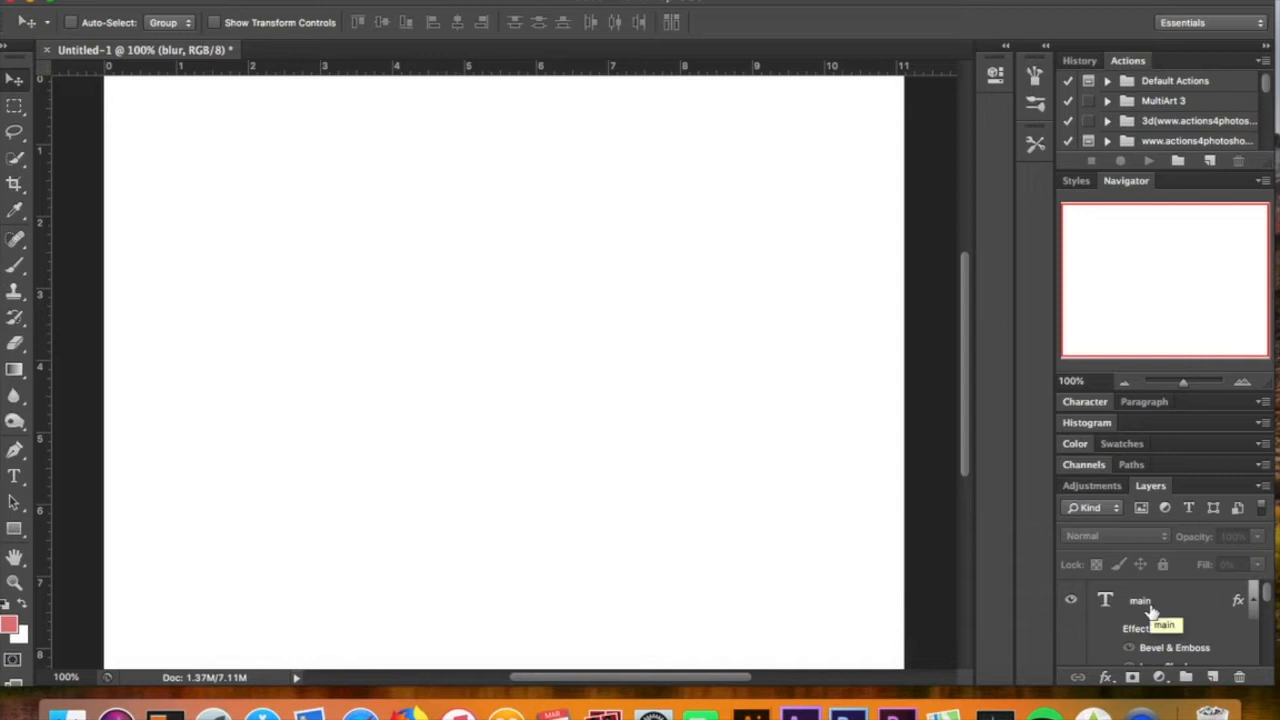
# Open the main layer's Layer Style and review its Bevel & Emboss, Contour, Inner Shadow and Inner Glow settings
pyautogui.doubleClick(1148, 601)
pyautogui.doubleClick(1200, 610)
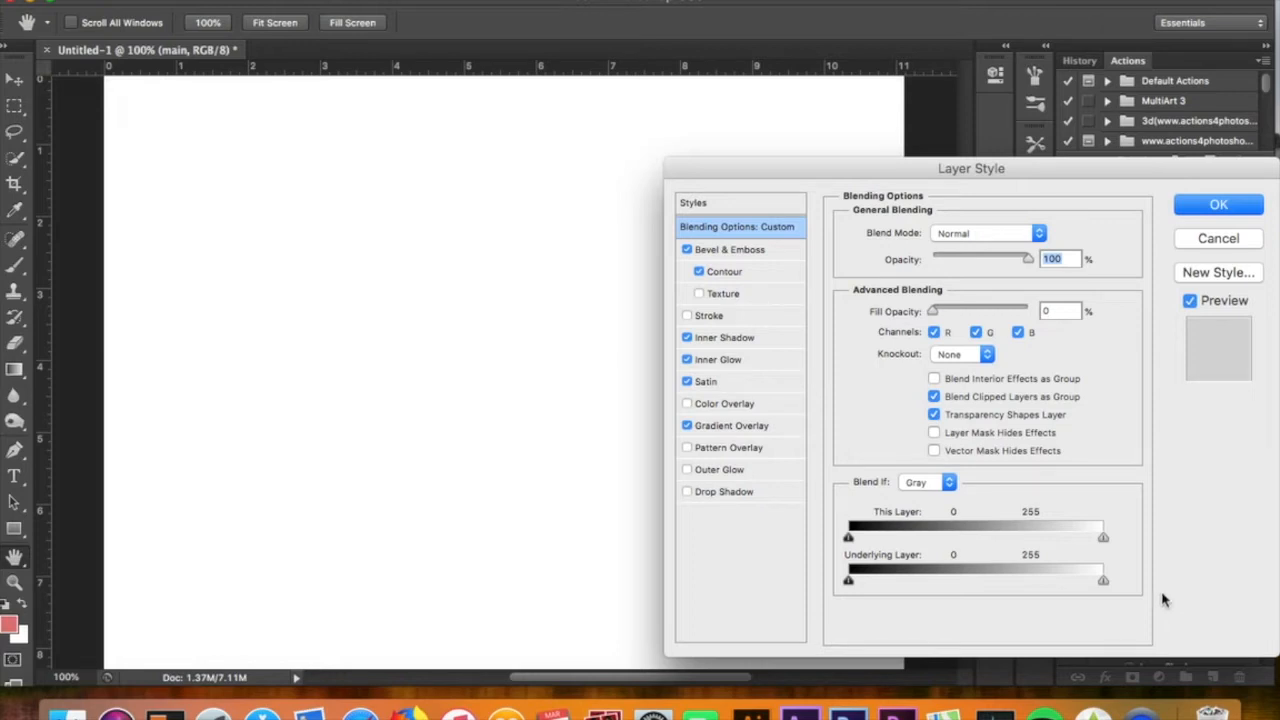
pyautogui.click(767, 256)
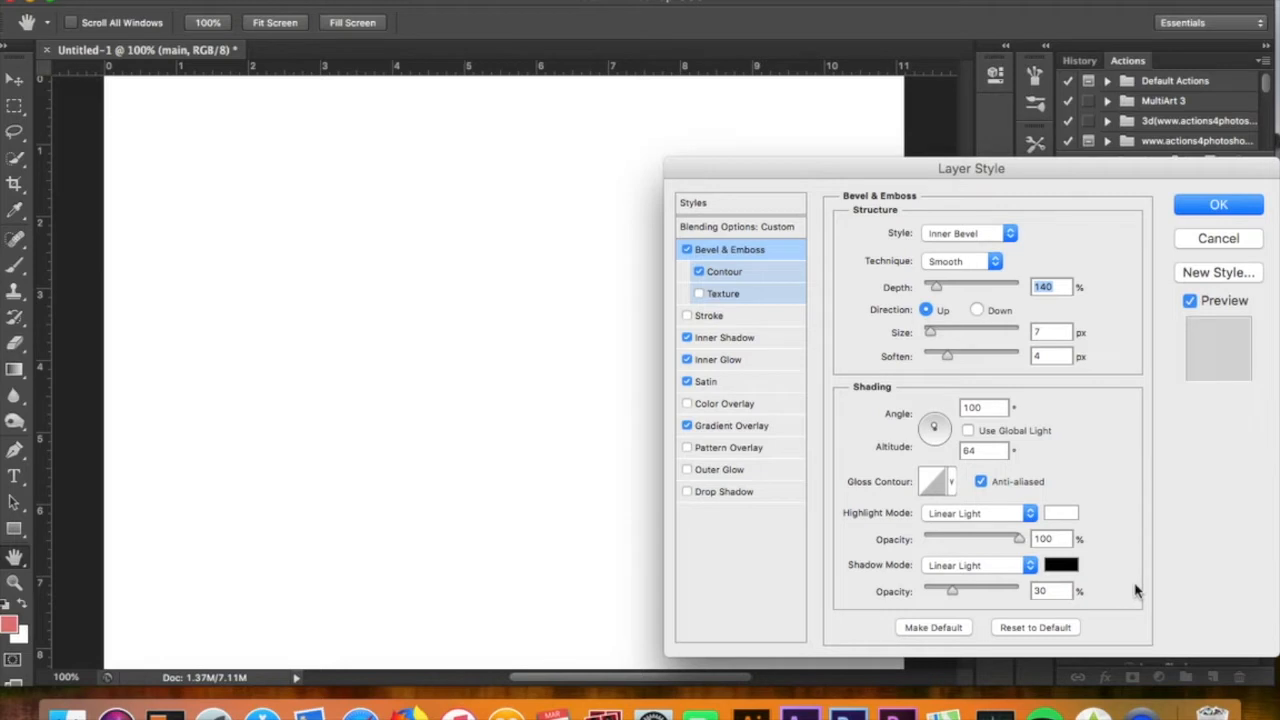
pyautogui.click(718, 278)
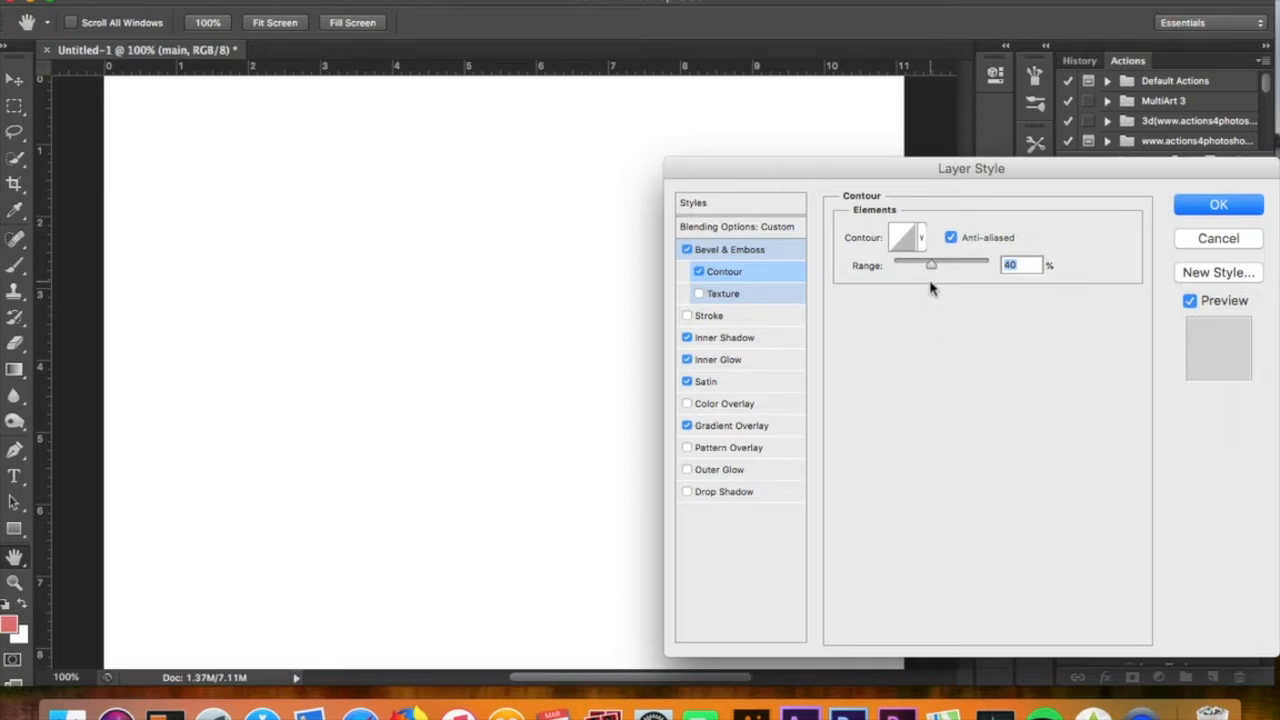
pyautogui.click(766, 340)
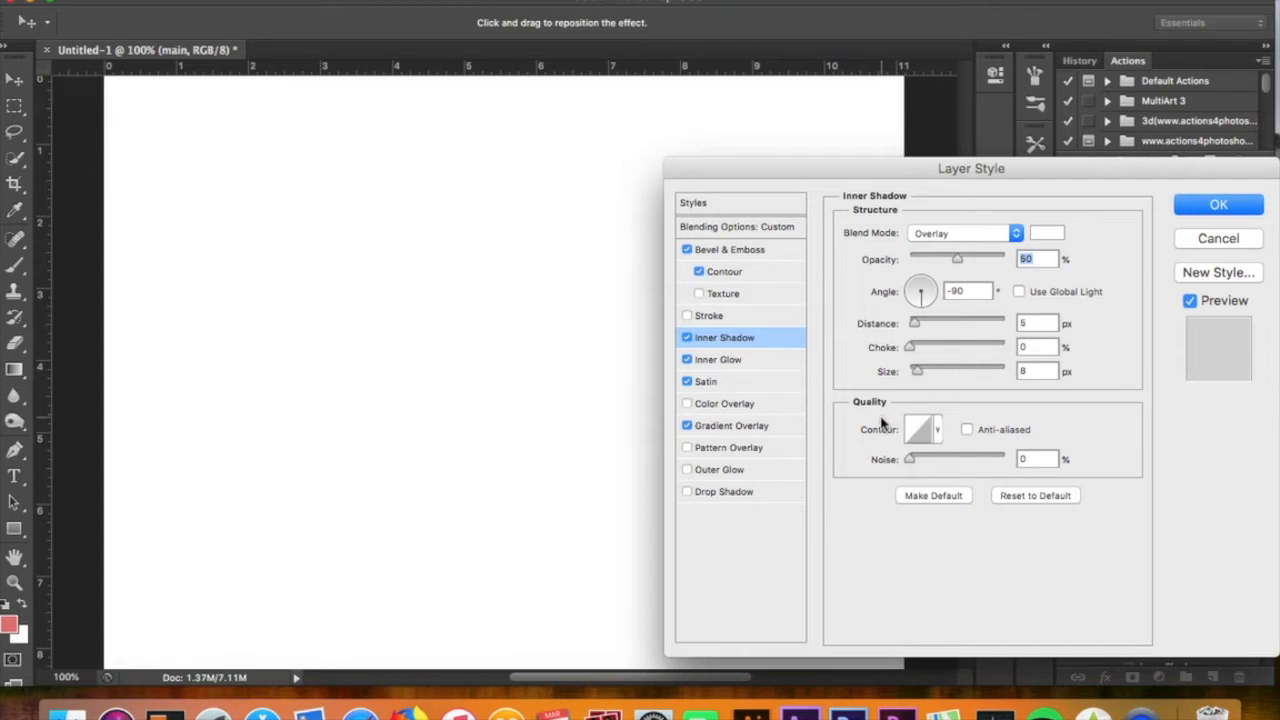
pyautogui.click(770, 366)
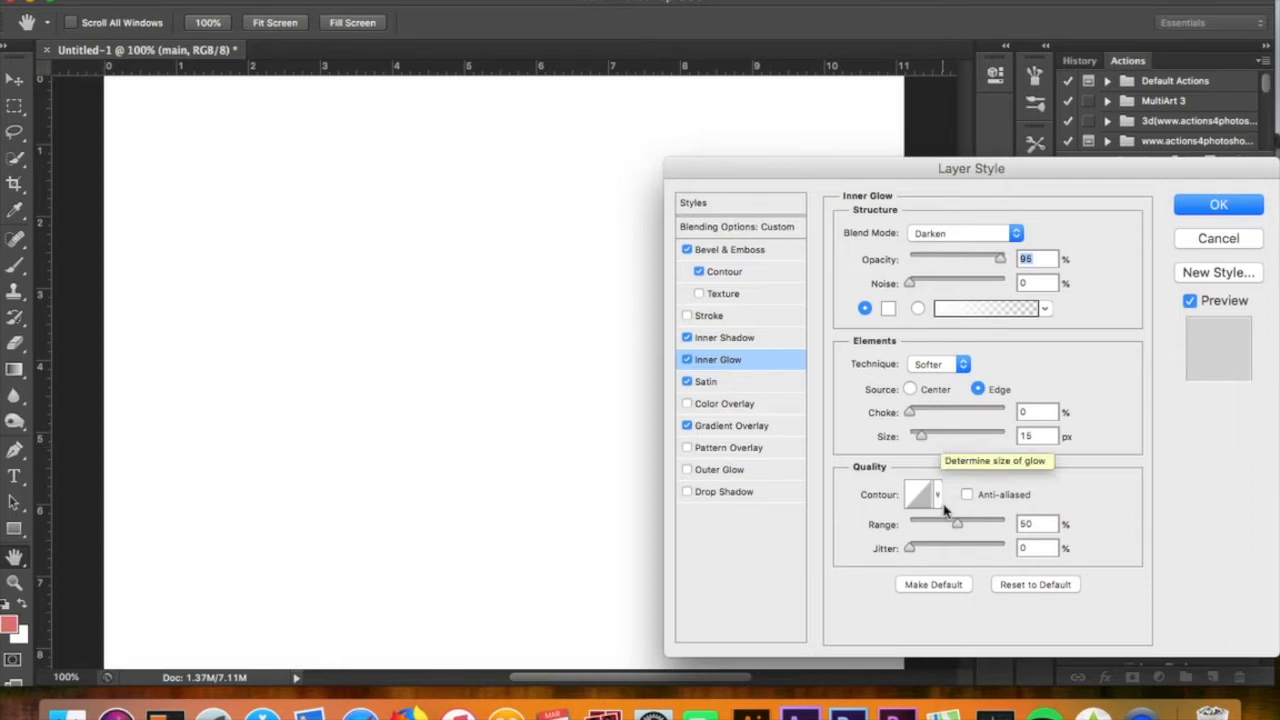
# Inspect the main layer's Satin effect settings and its satin color
pyautogui.click(754, 386)
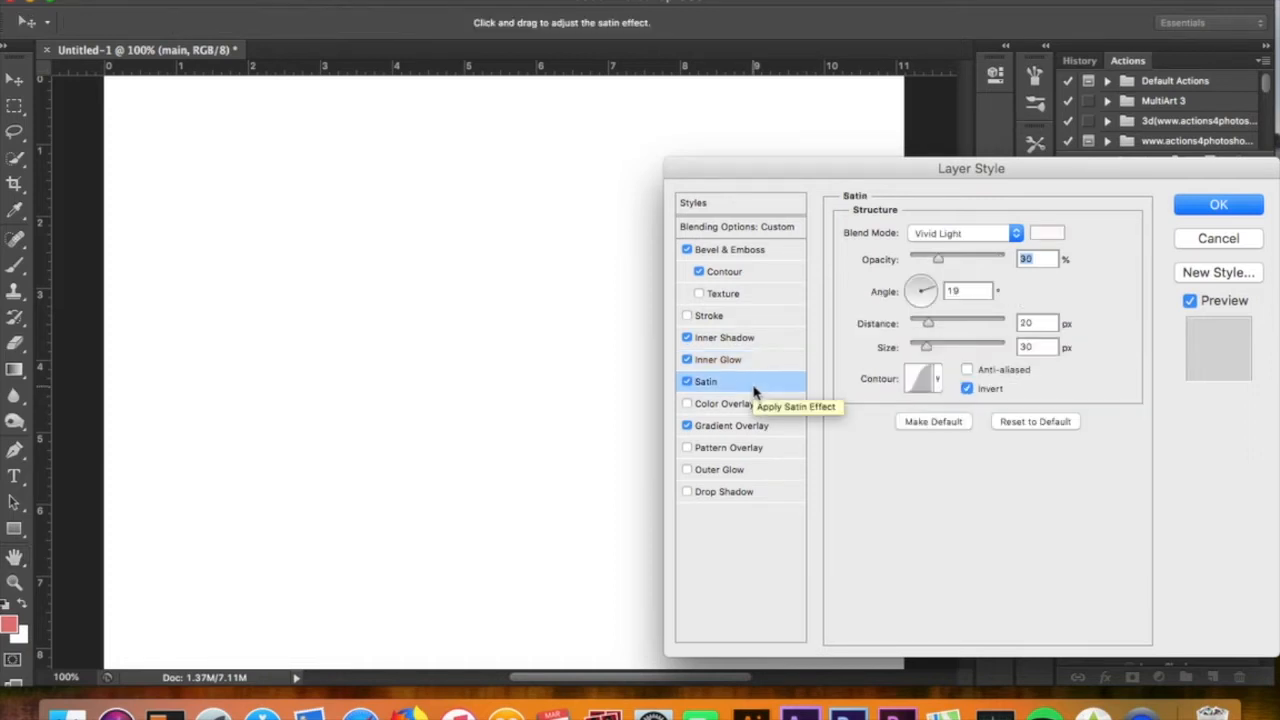
pyautogui.click(1040, 236)
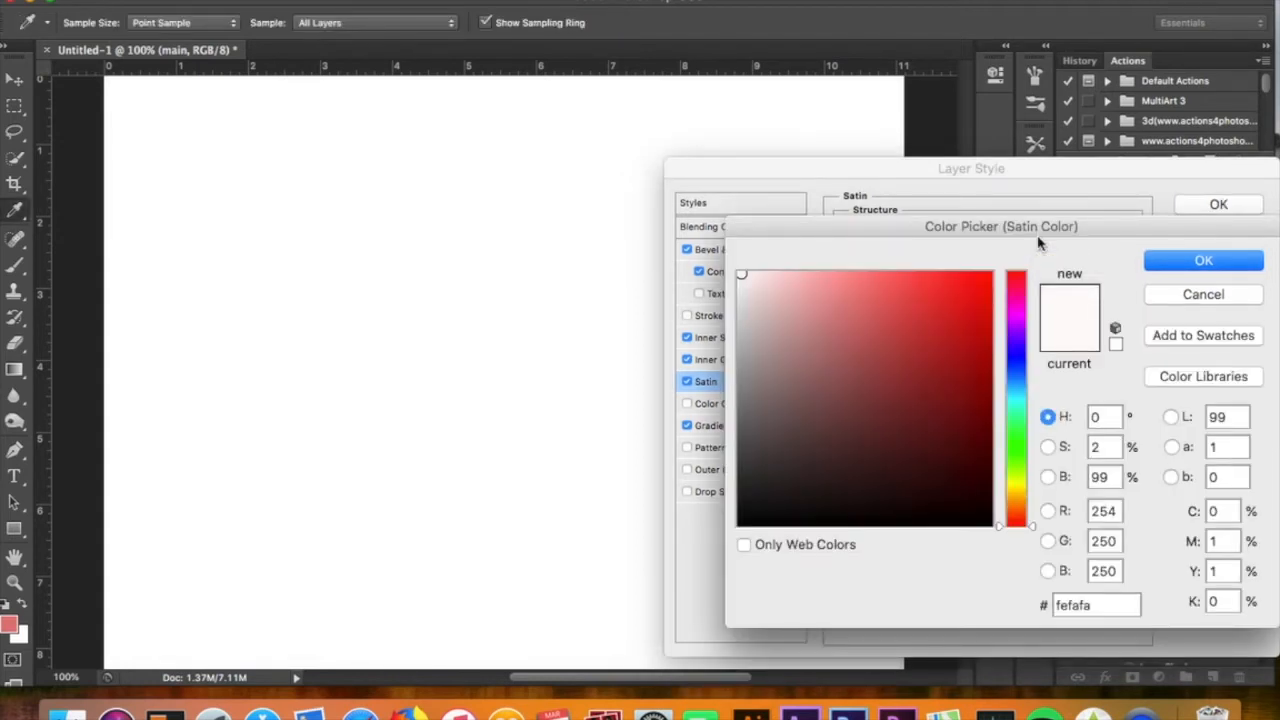
pyautogui.press('Return')
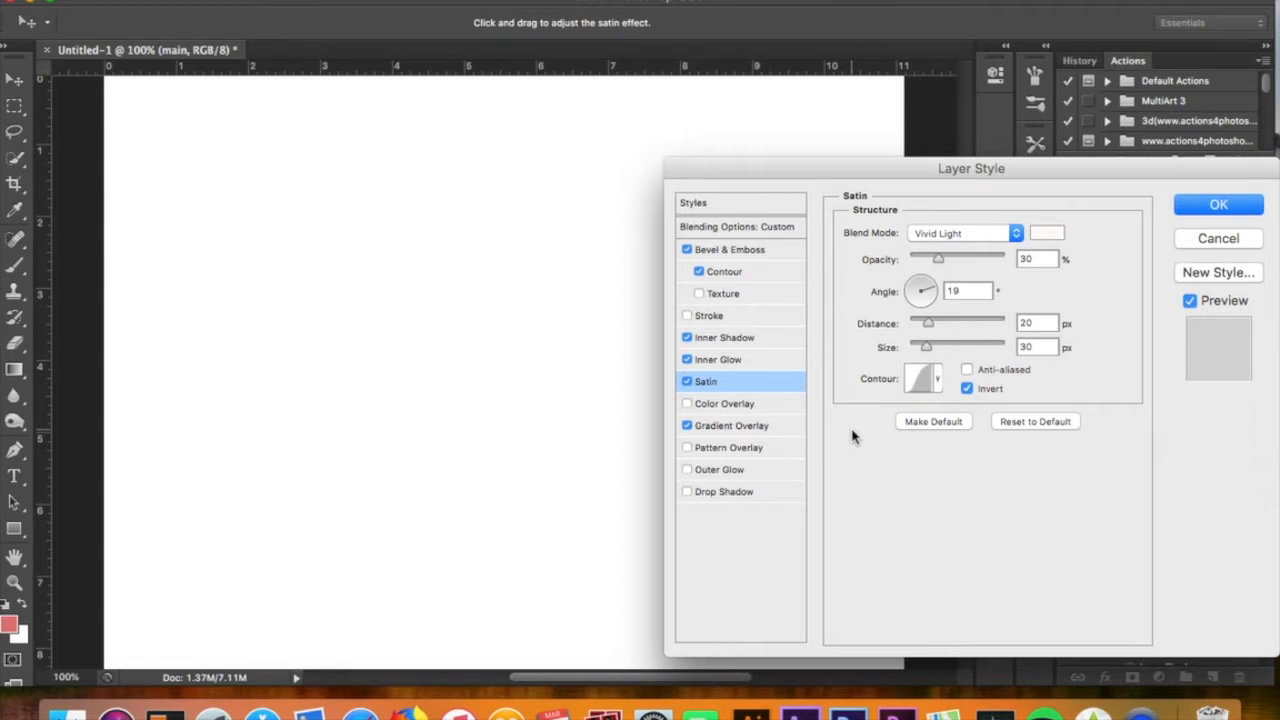
# Open the Gradient Overlay's gradient editor and inspect the color of its left stop
pyautogui.click(775, 431)
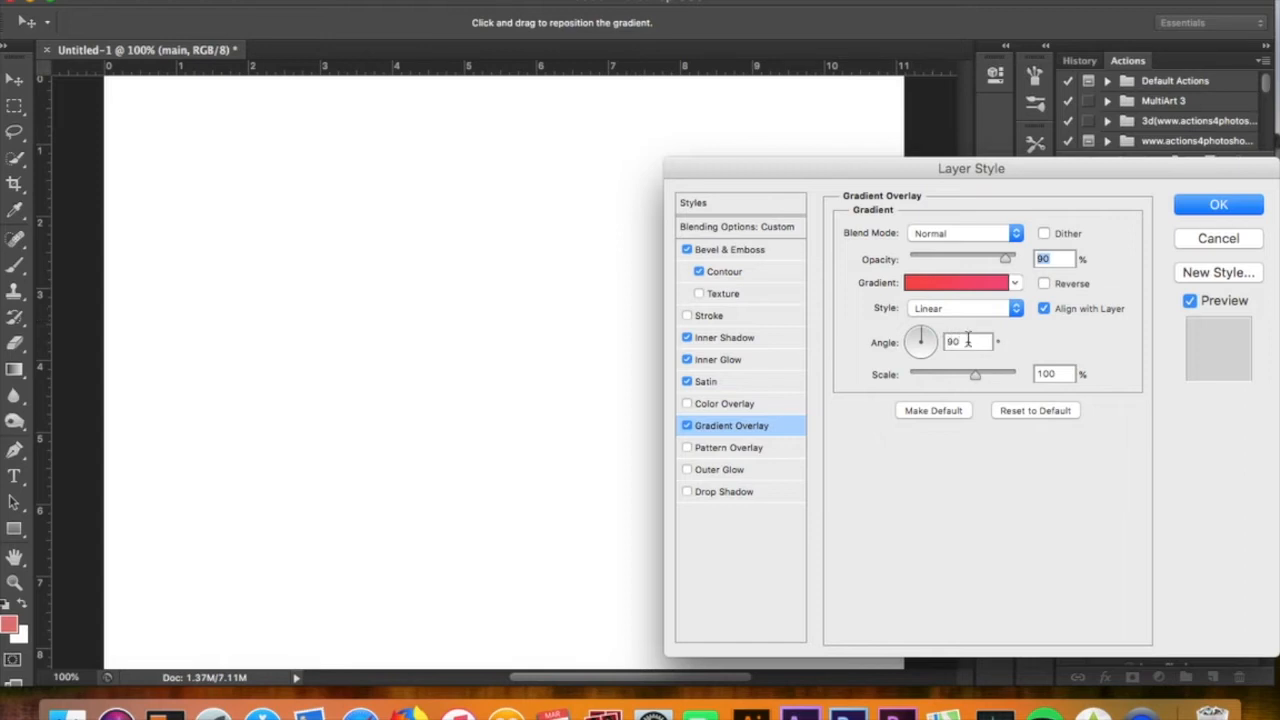
pyautogui.click(963, 284)
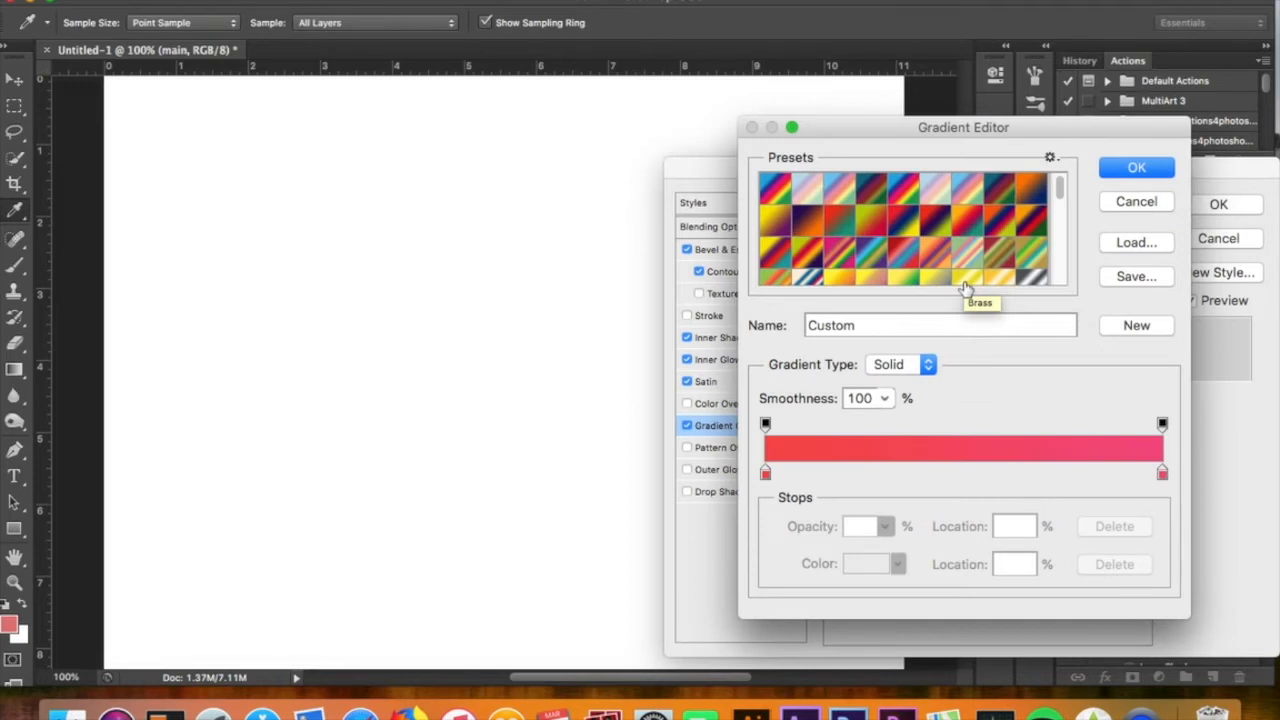
pyautogui.click(766, 476)
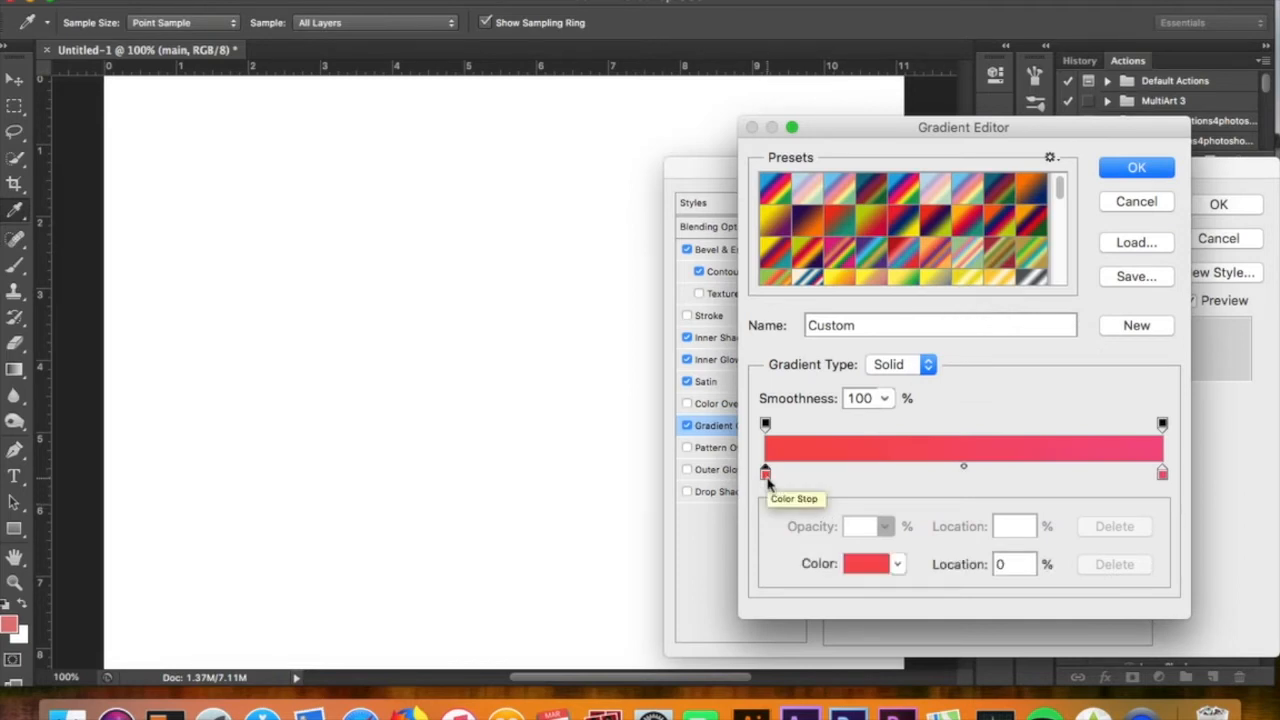
pyautogui.click(858, 566)
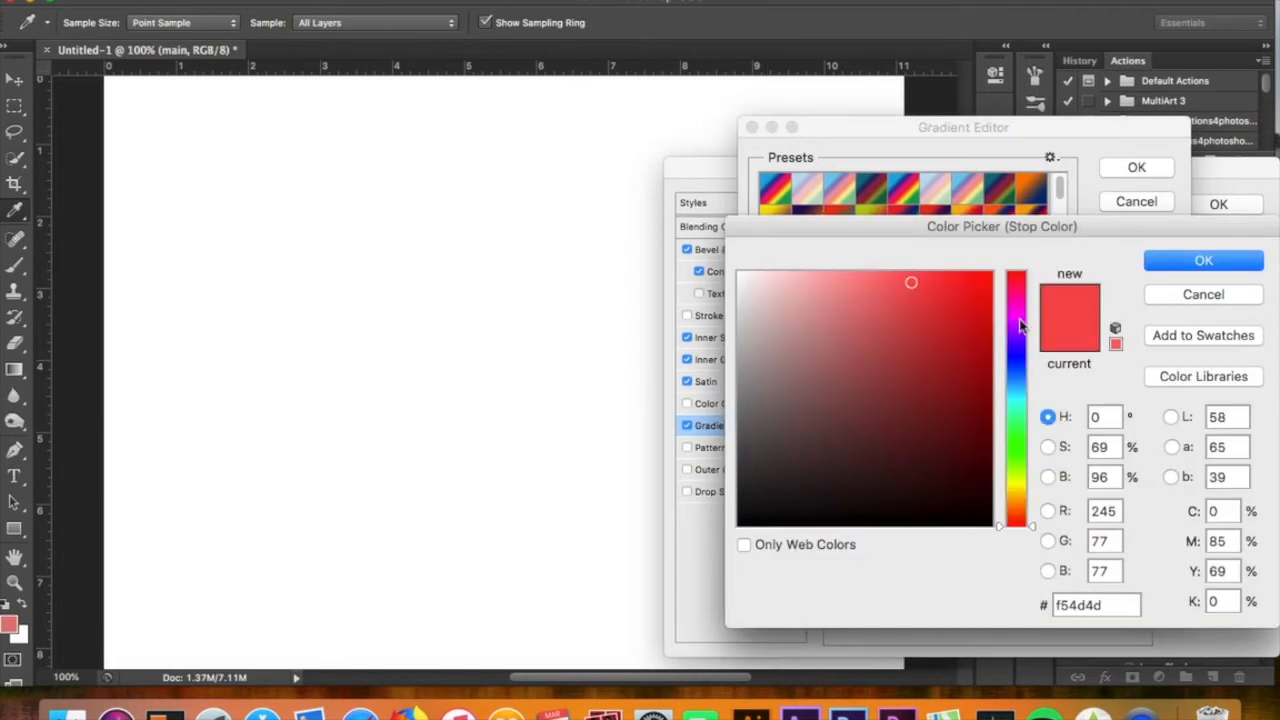
pyautogui.click(1221, 260)
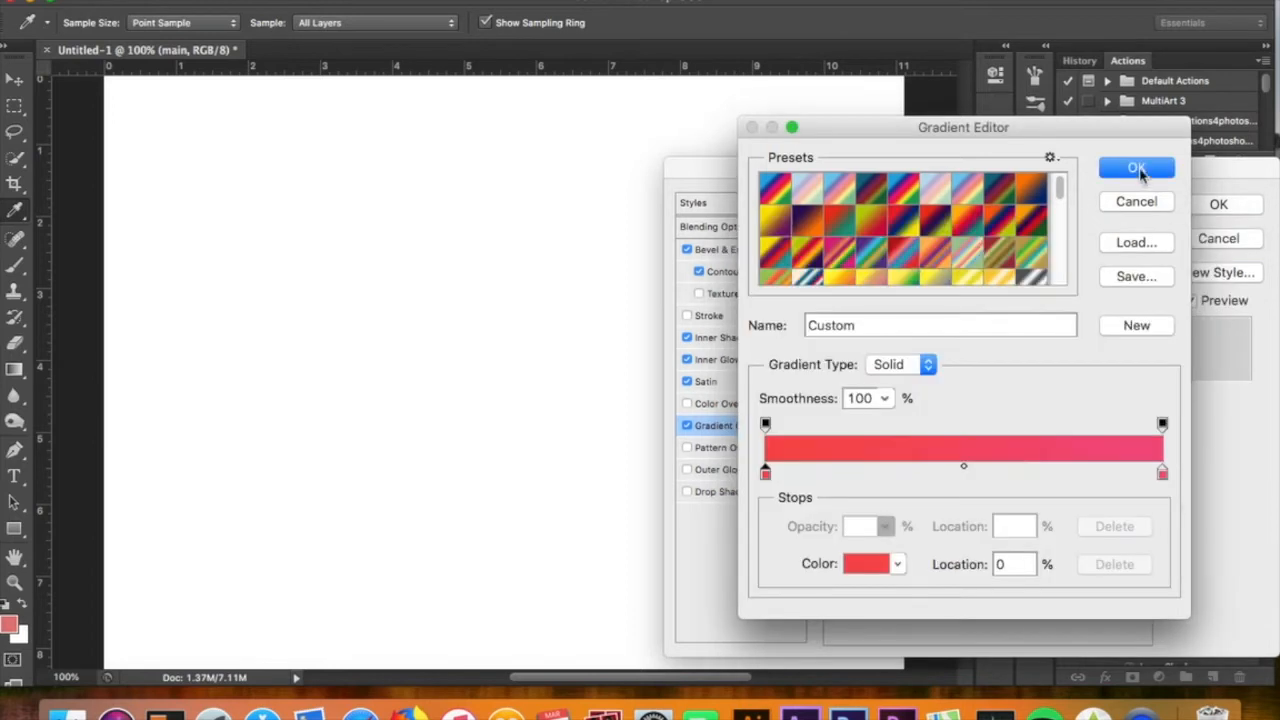
# Inspect the right gradient stop's color, then close the gradient editor and the Layer Style dialog
pyautogui.click(1162, 472)
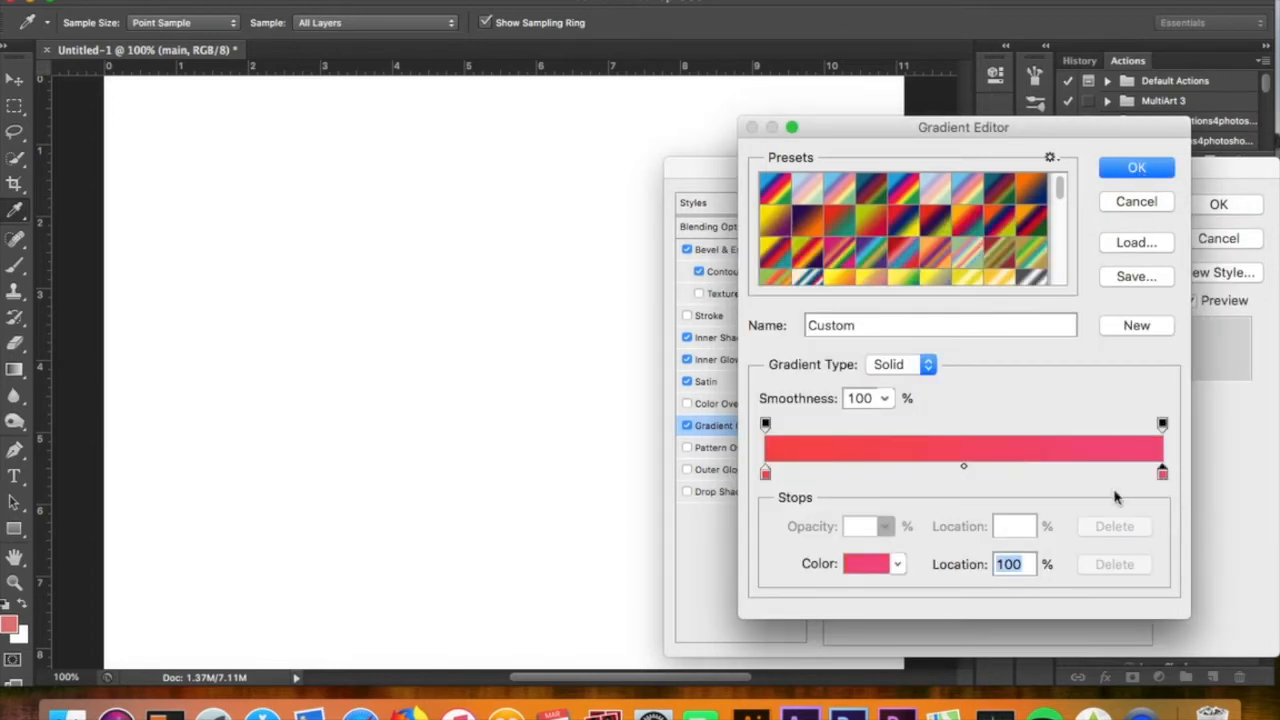
pyautogui.click(875, 568)
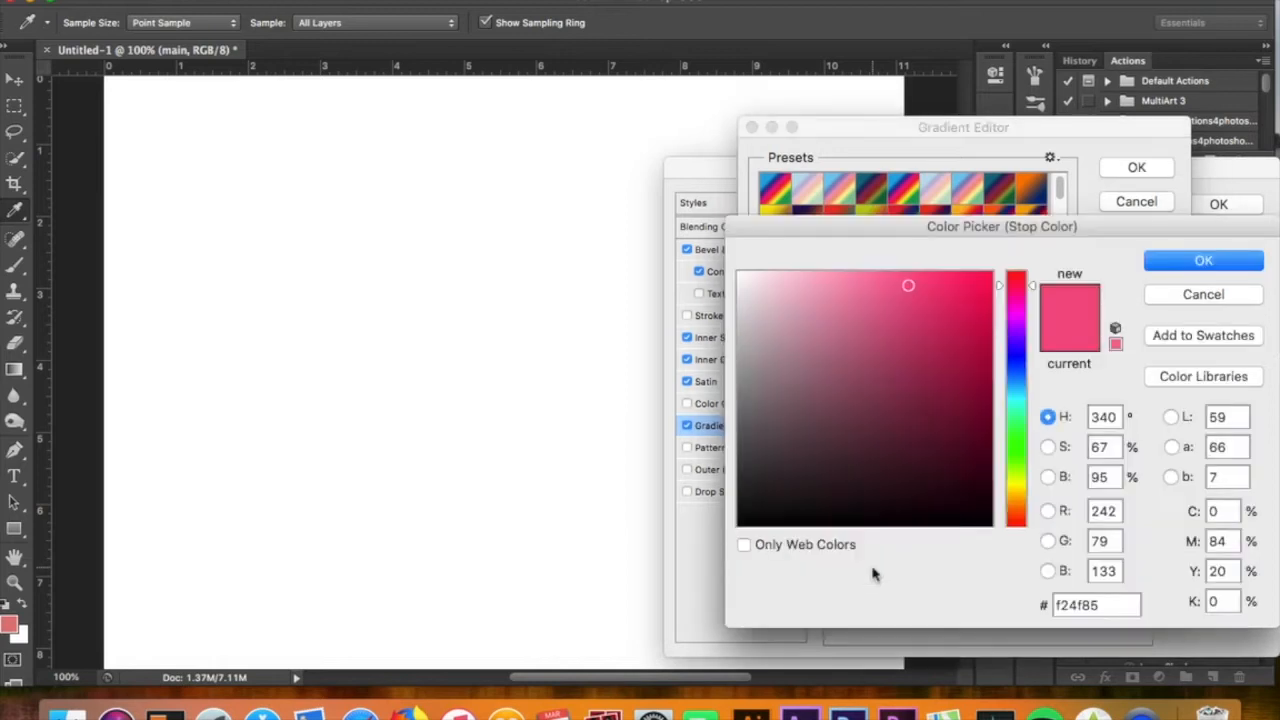
pyautogui.click(1258, 262)
pyautogui.click(1148, 170)
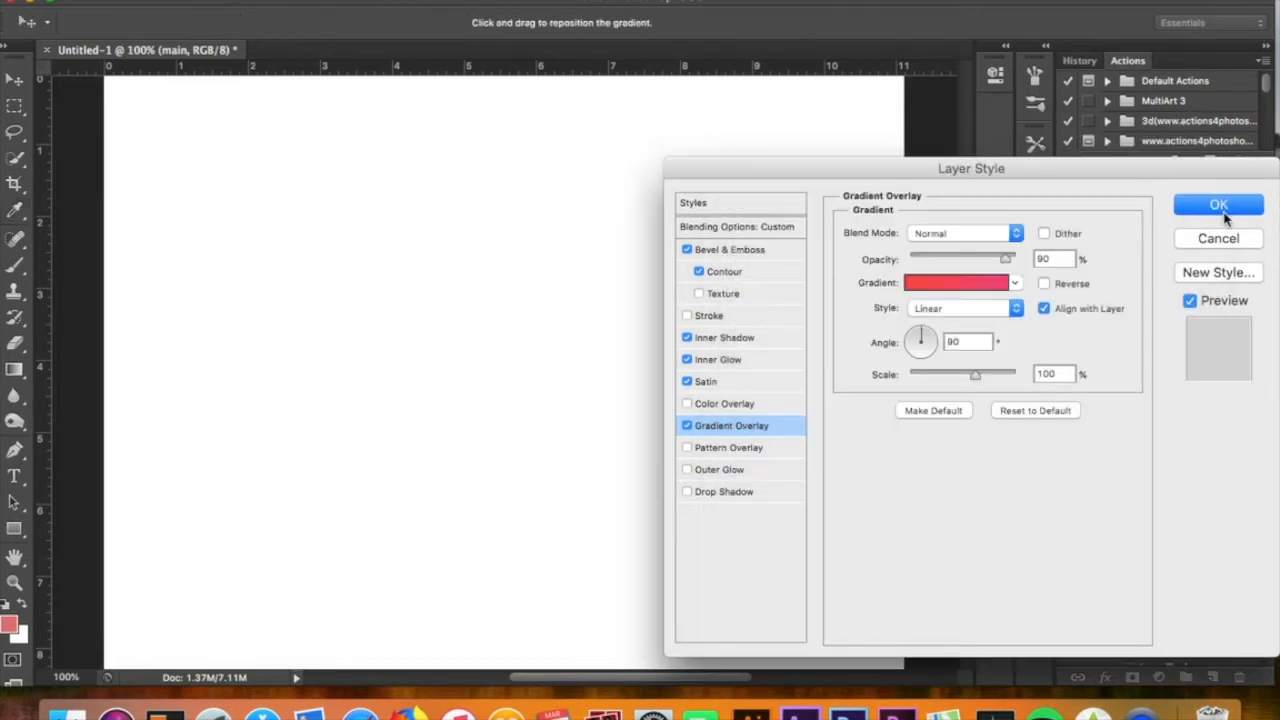
pyautogui.click(1196, 210)
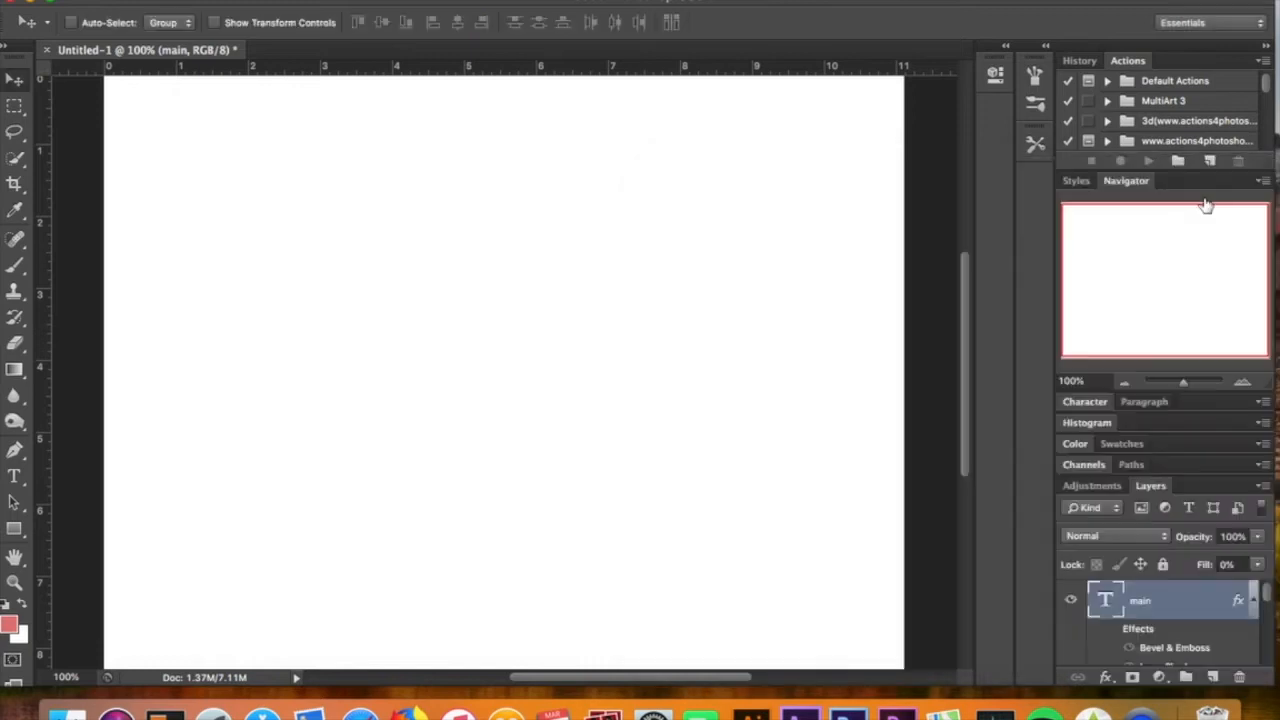
# Turn the main layer's effects back on and select the Jazzed copy 4 layer
pyautogui.click(1112, 630)
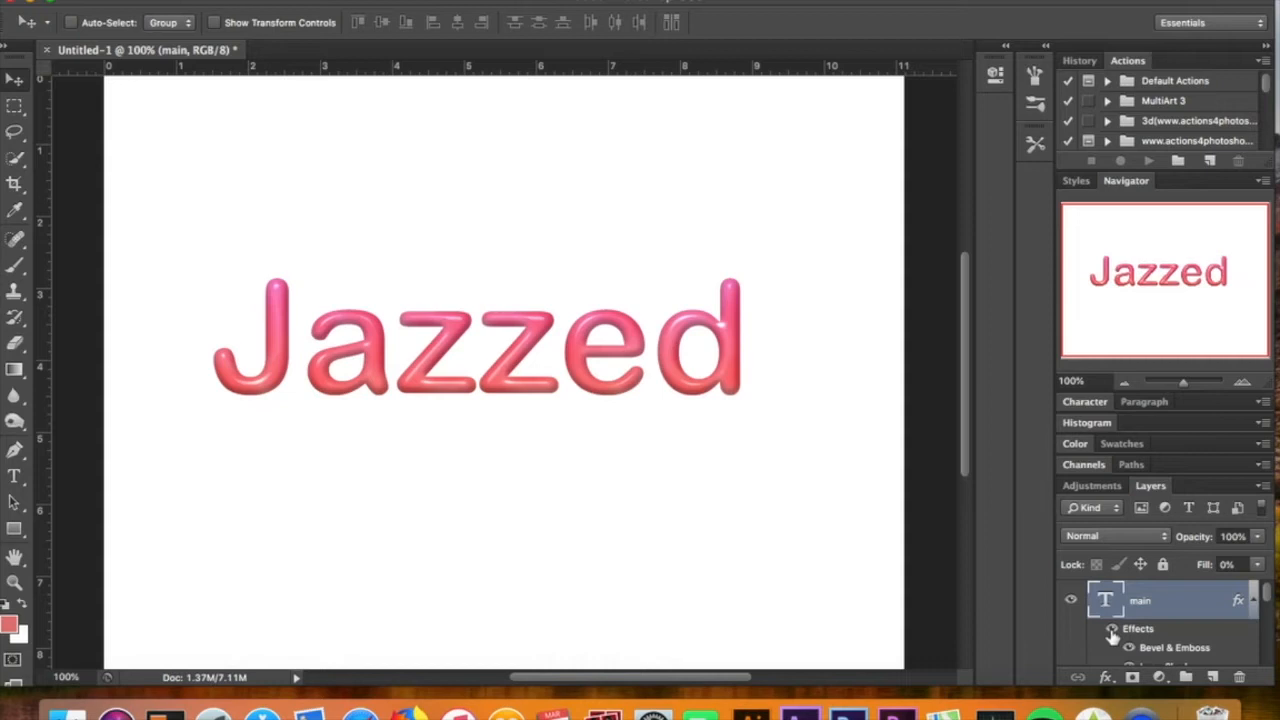
pyautogui.scroll(-5, 1113, 636)
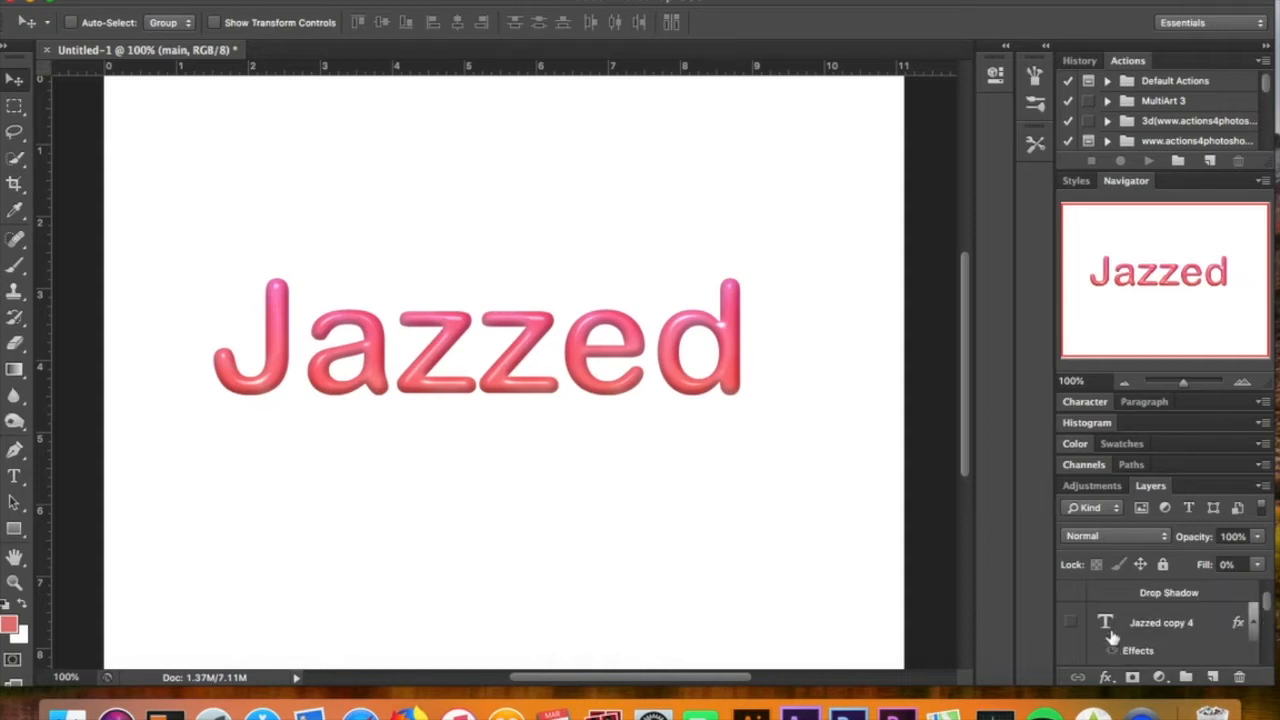
pyautogui.click(1200, 623)
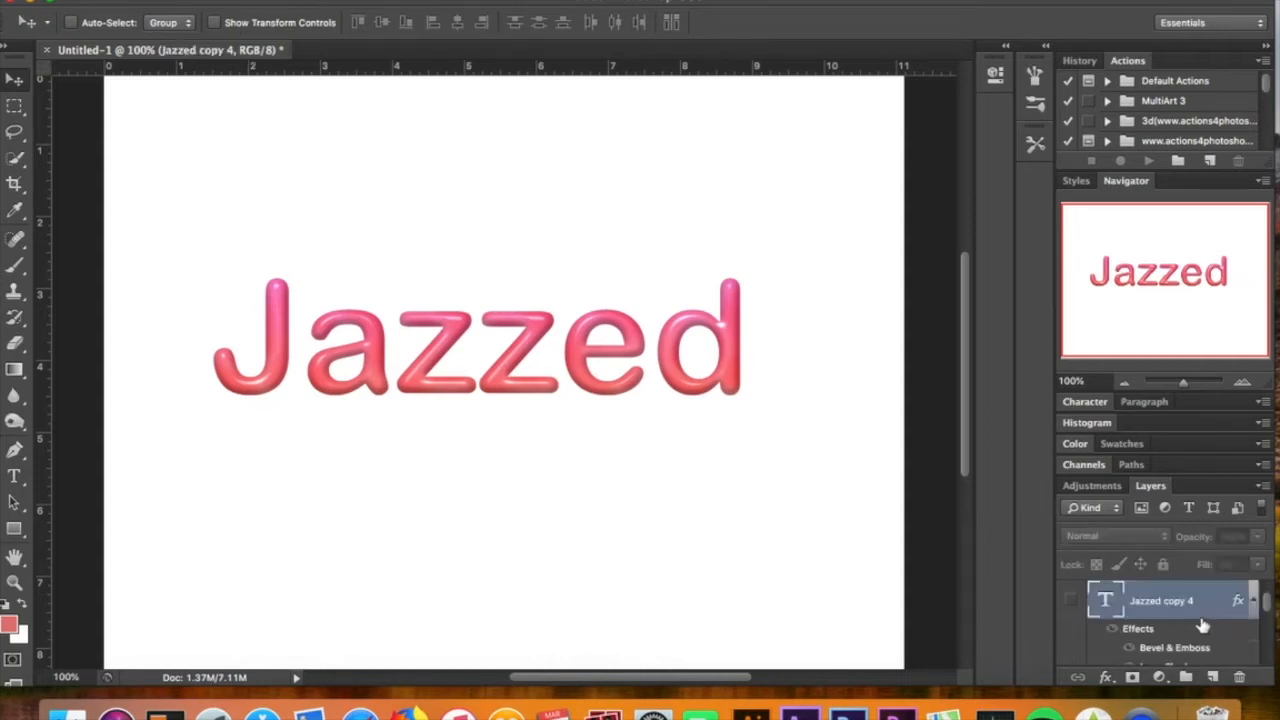
# Select the Jazzed copy layer, open its Layer Style and view its Color Overlay settings
pyautogui.scroll(-10, 1203, 625)
pyautogui.scroll(-10, 1203, 625)
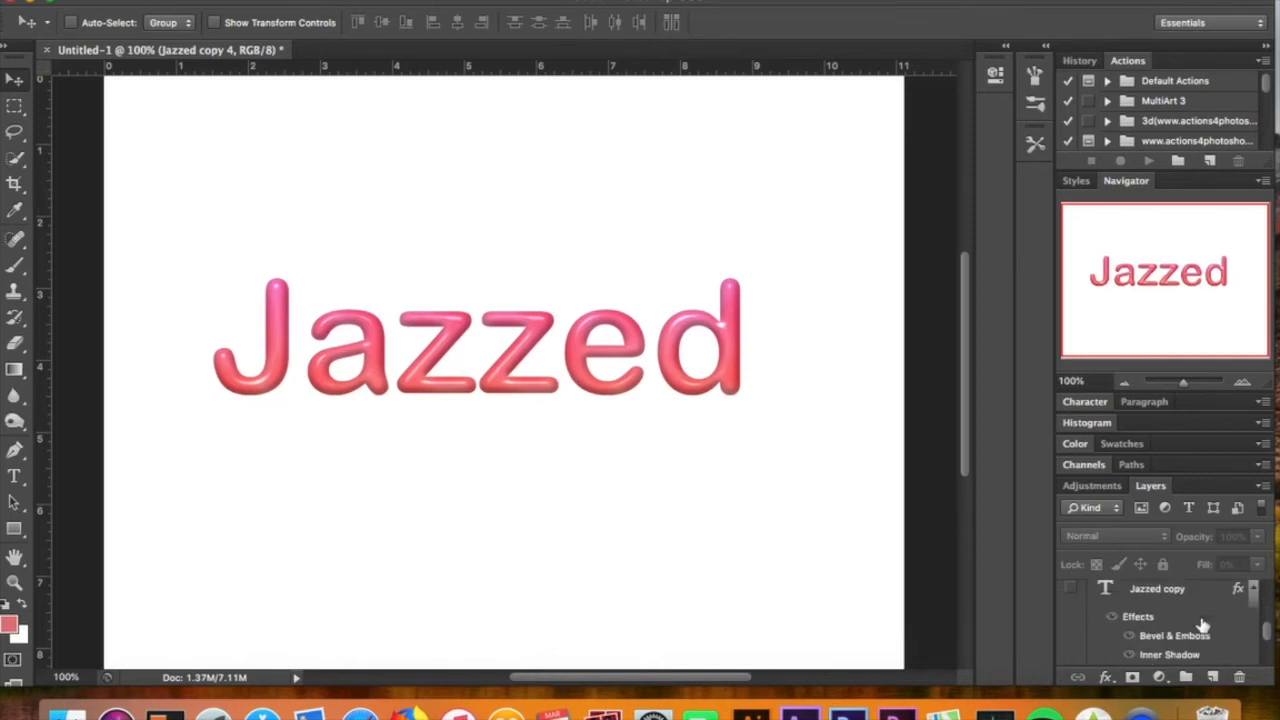
pyautogui.click(1210, 594)
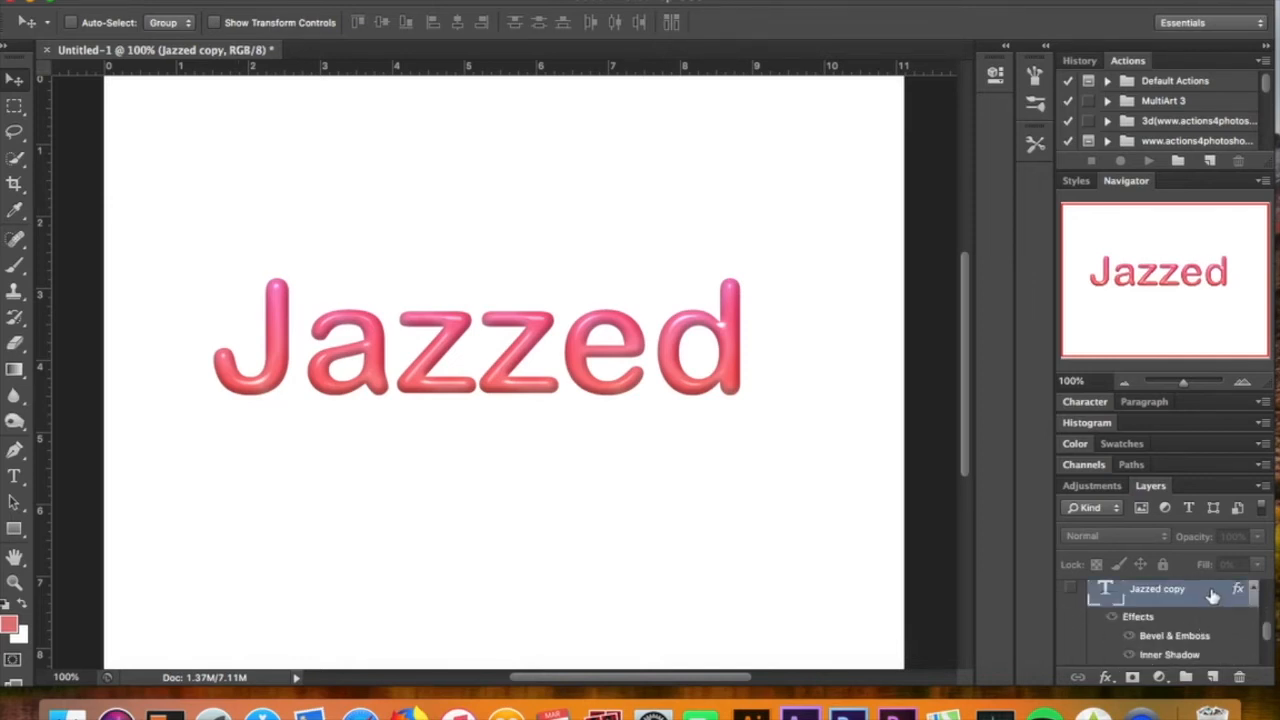
pyautogui.doubleClick(1212, 594)
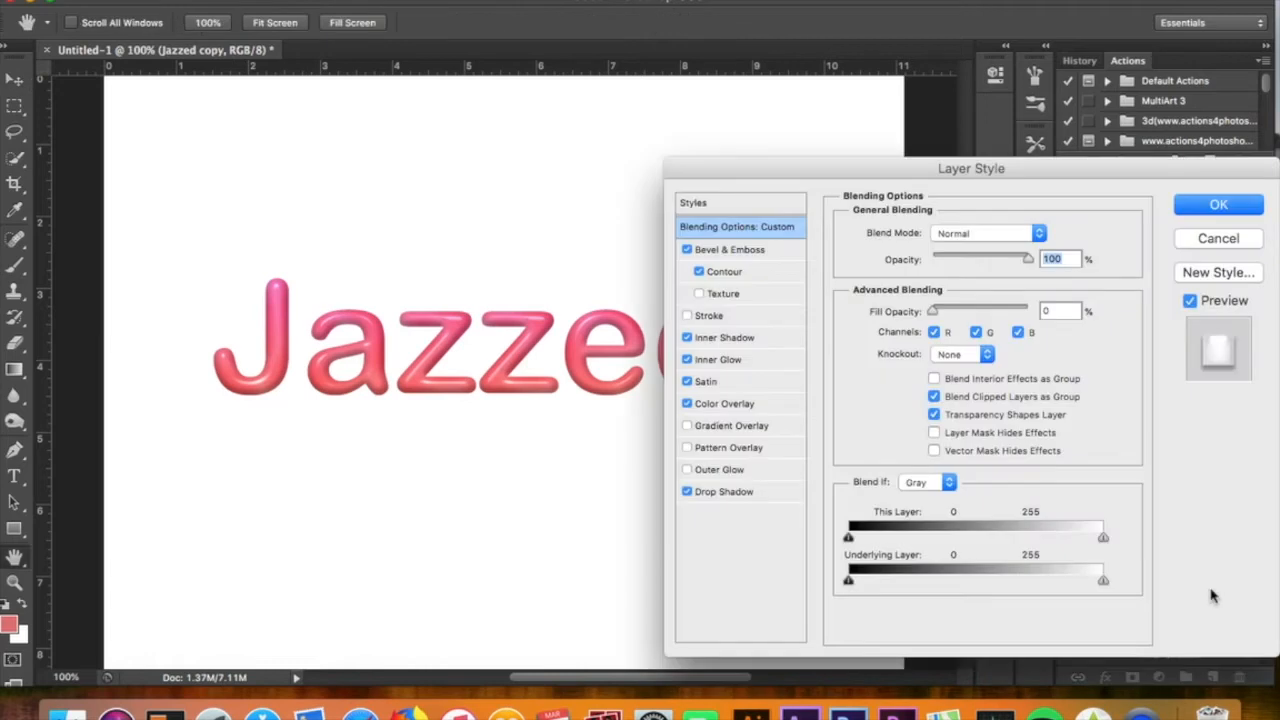
pyautogui.click(737, 408)
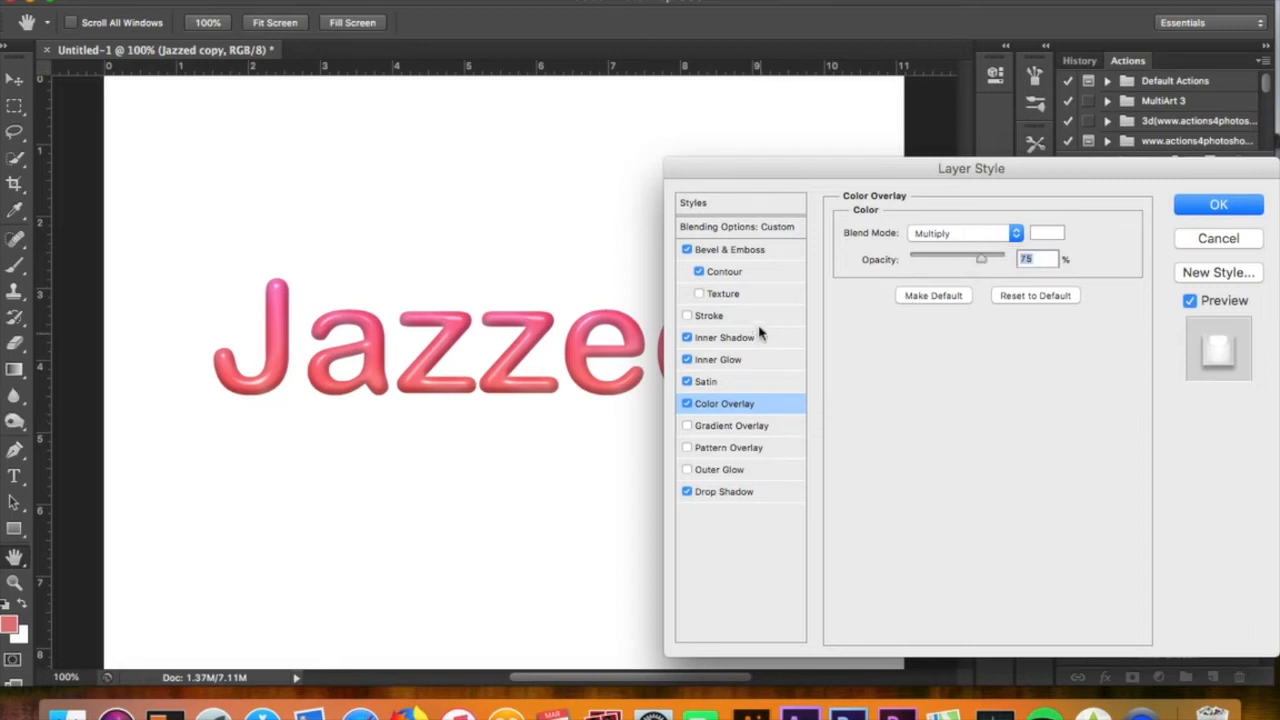
# Review the Jazzed copy layer's Contour and Bevel & Emboss settings, including the shadow mode color
pyautogui.click(759, 278)
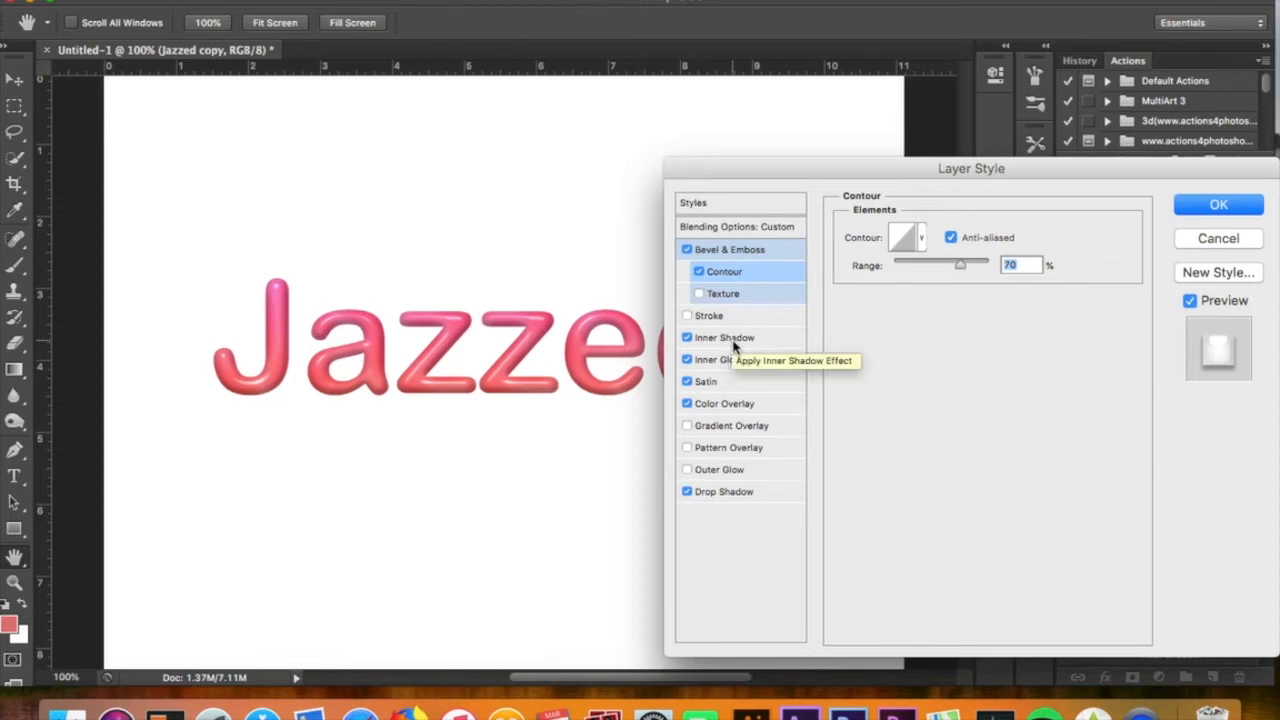
pyautogui.click(743, 256)
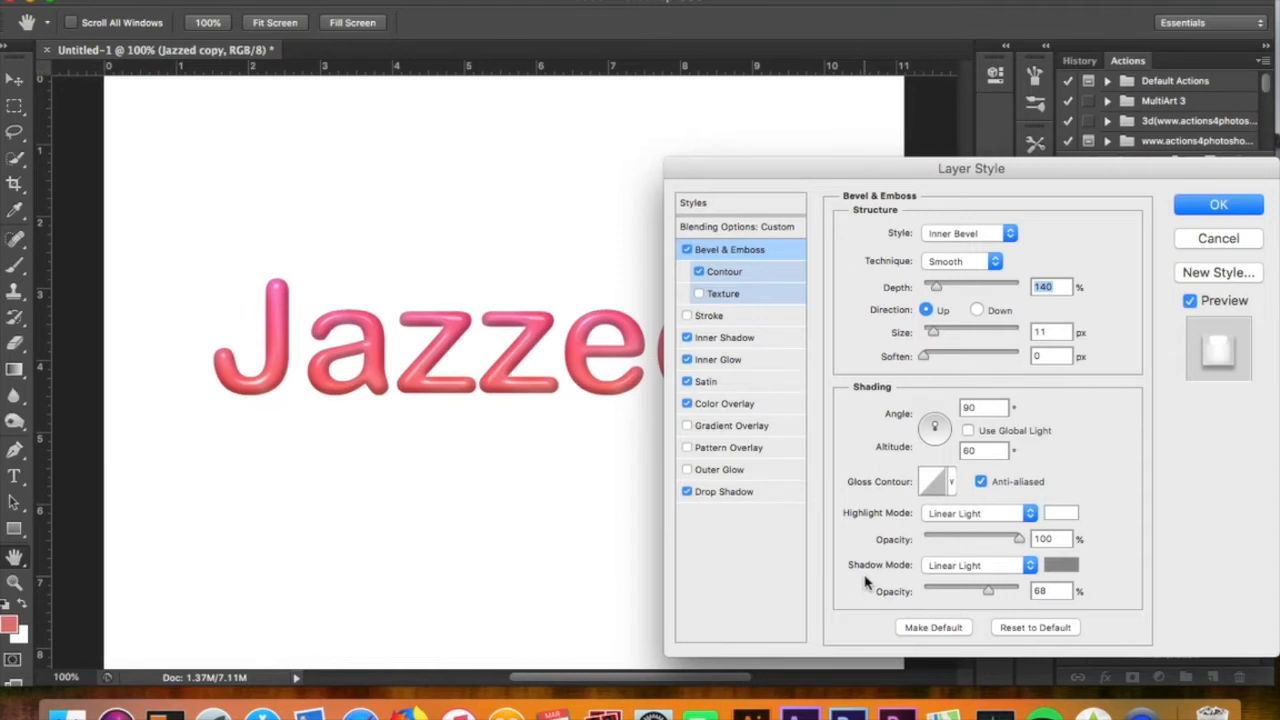
pyautogui.click(1062, 566)
pyautogui.press('Return')
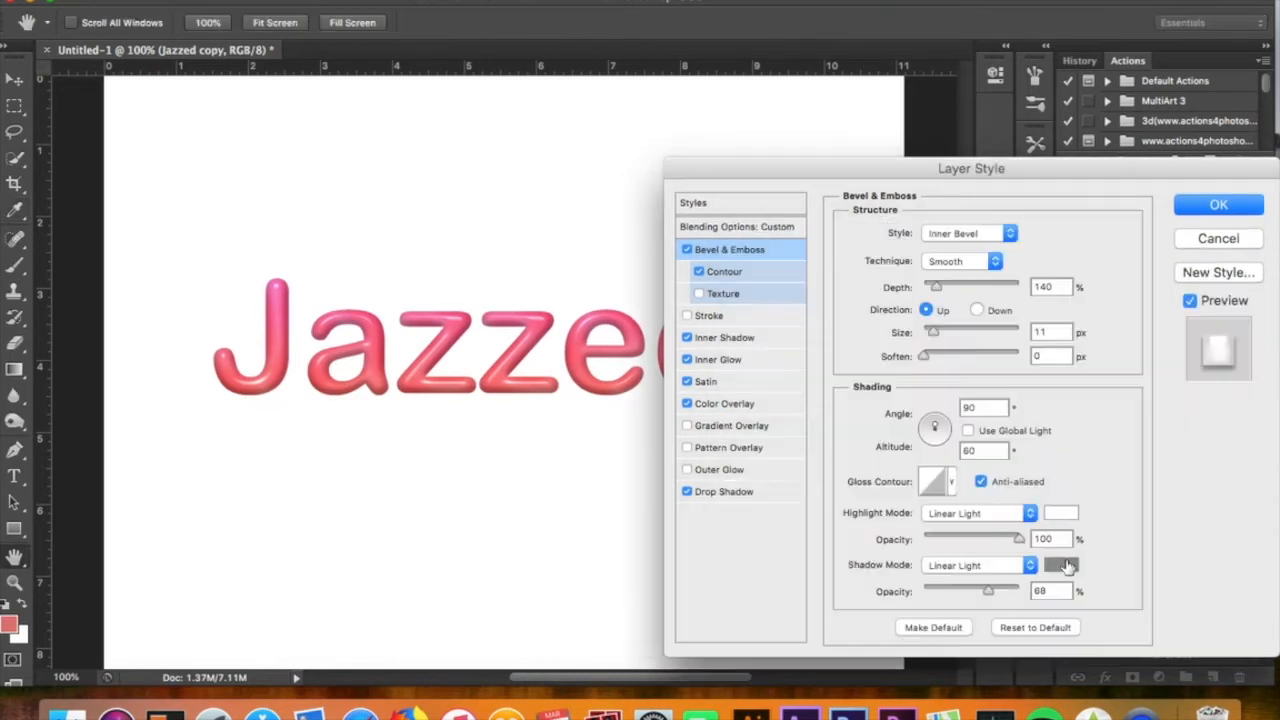
# Review the Jazzed copy layer's Contour, Inner Shadow and Inner Glow settings, including the inner glow color
pyautogui.click(724, 272)
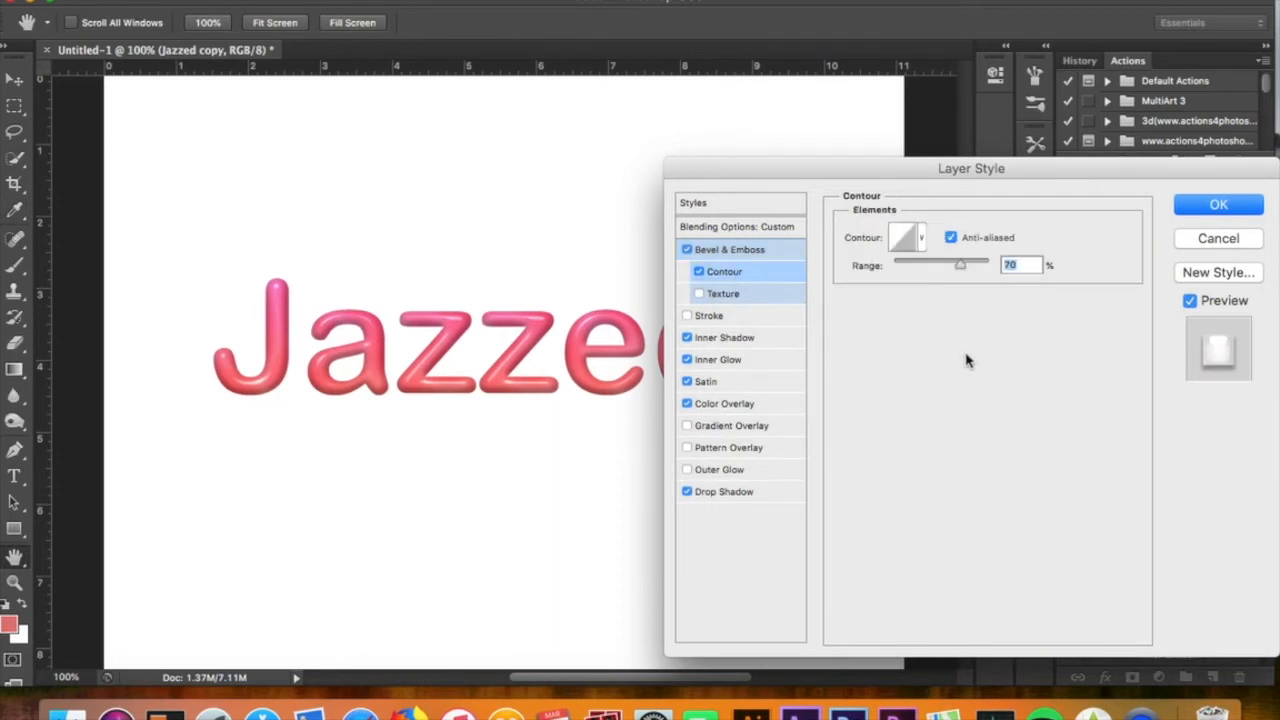
pyautogui.click(767, 344)
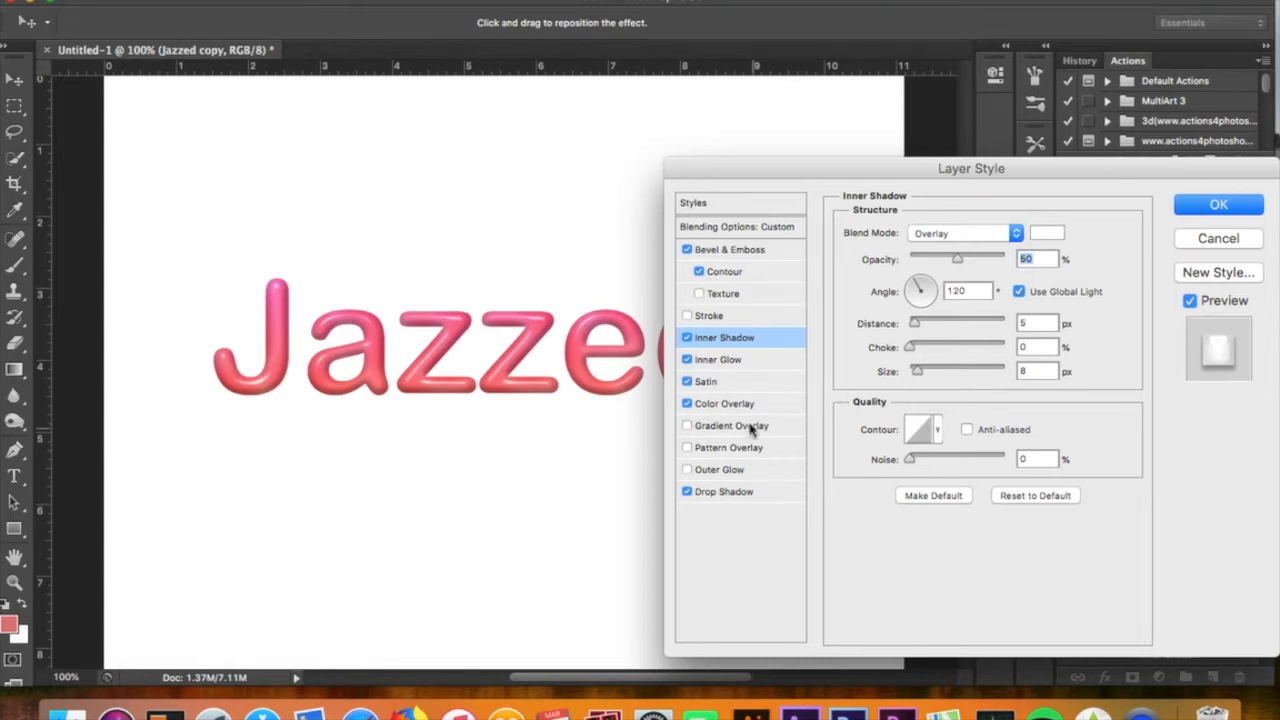
pyautogui.click(744, 366)
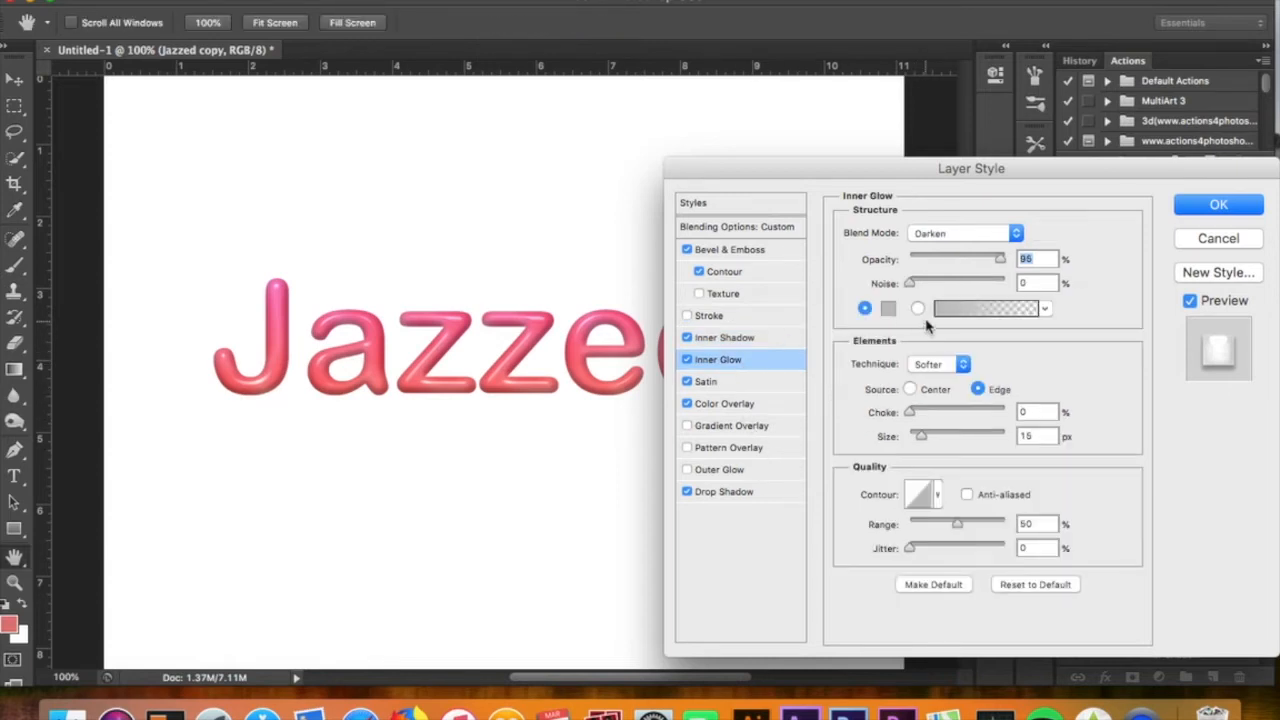
pyautogui.click(888, 310)
pyautogui.press('Return')
# Review the Satin and Drop Shadow settings, inspect the drop shadow color, and close the Layer Style dialog
pyautogui.click(729, 384)
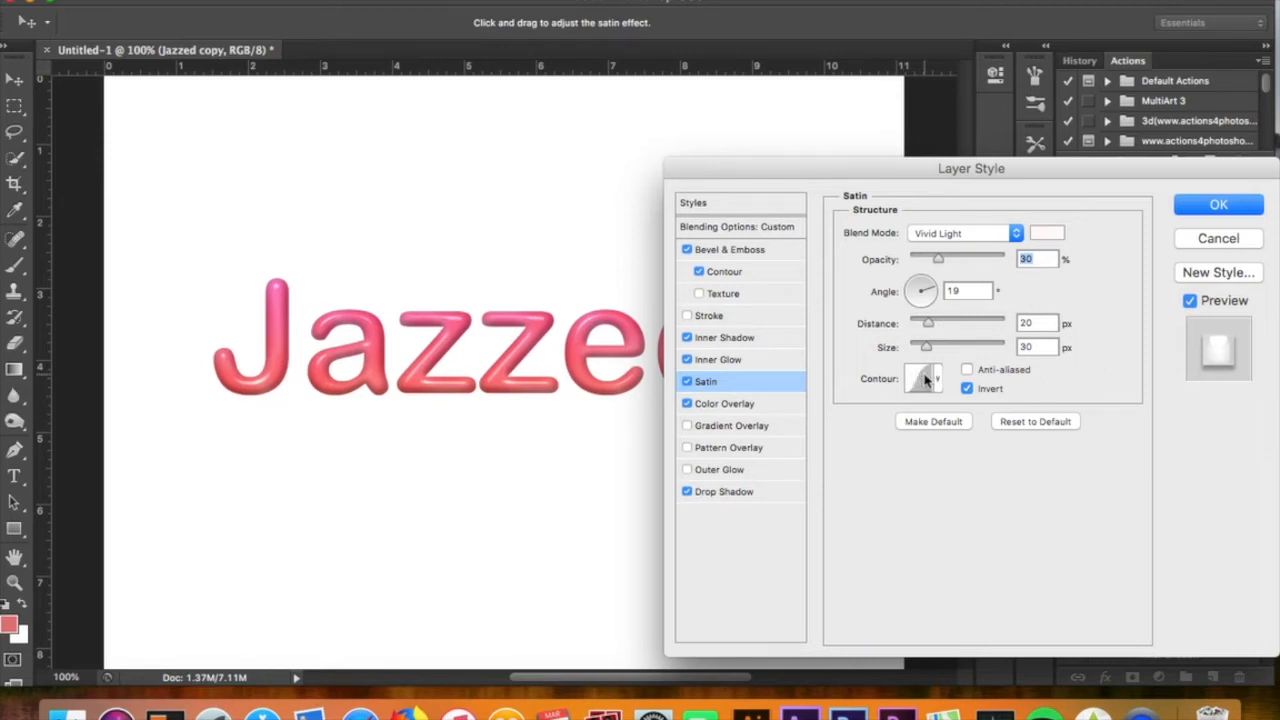
pyautogui.click(744, 496)
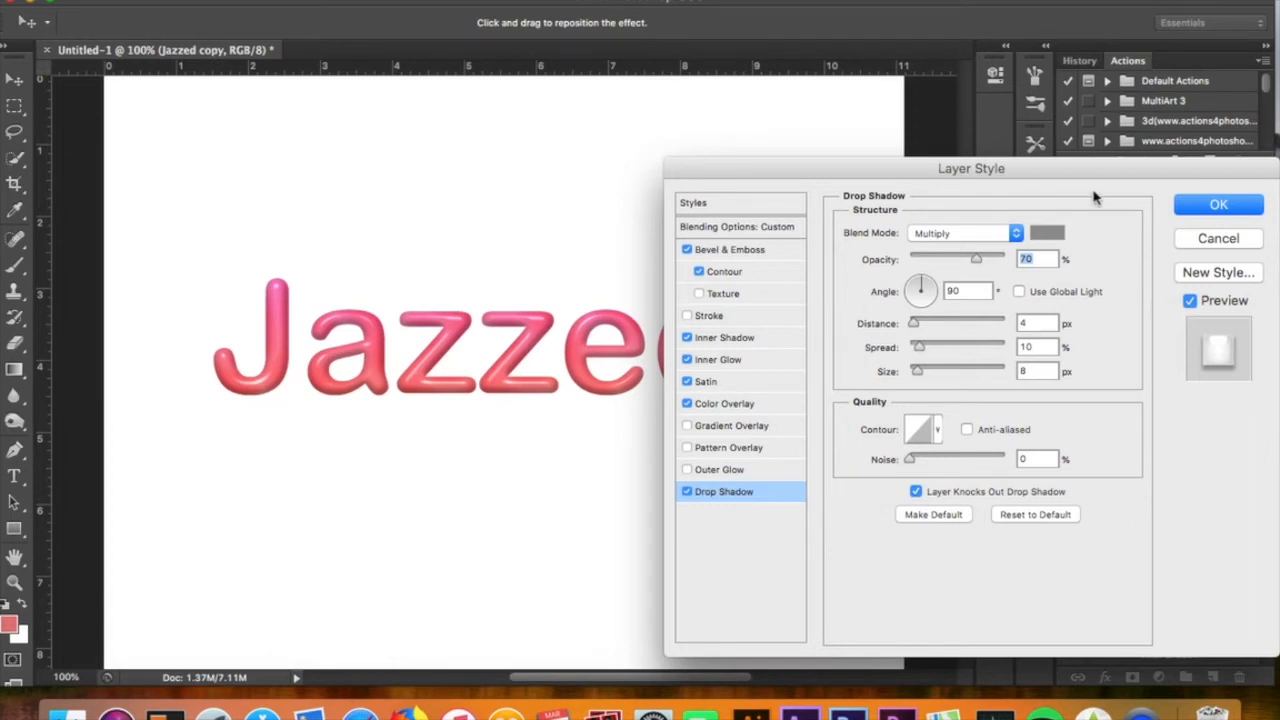
pyautogui.click(1050, 236)
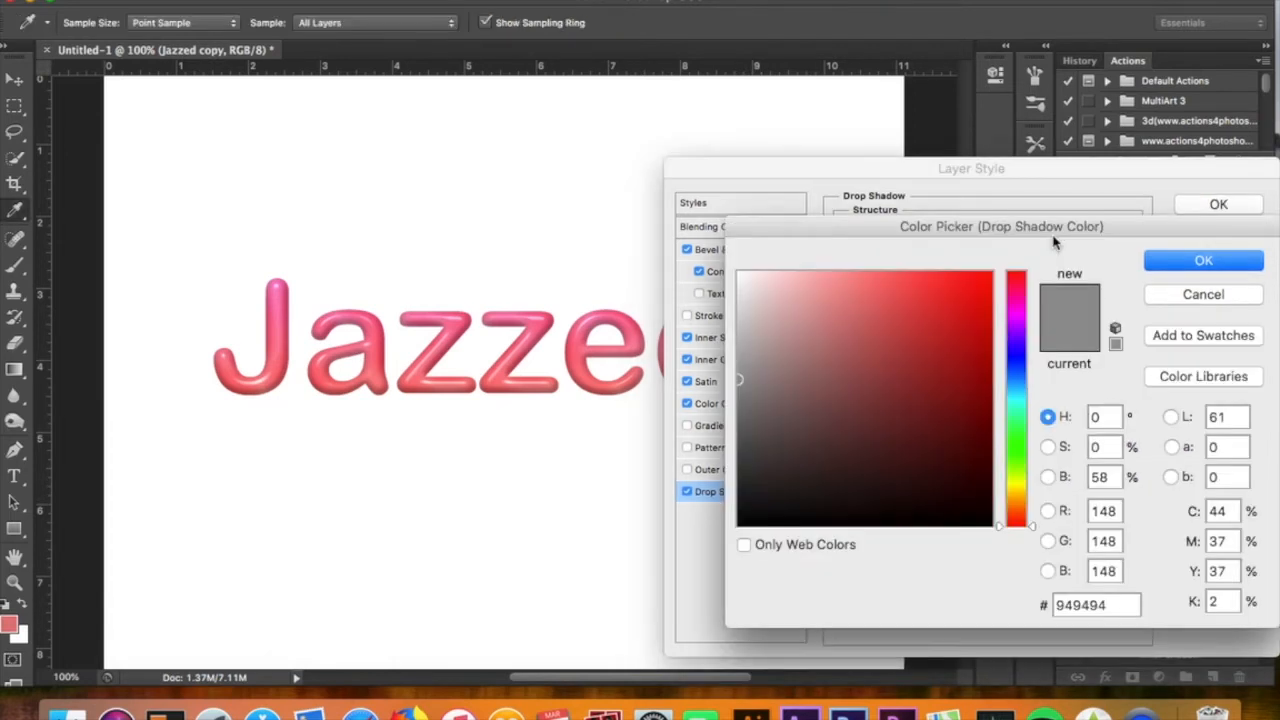
pyautogui.press('Return')
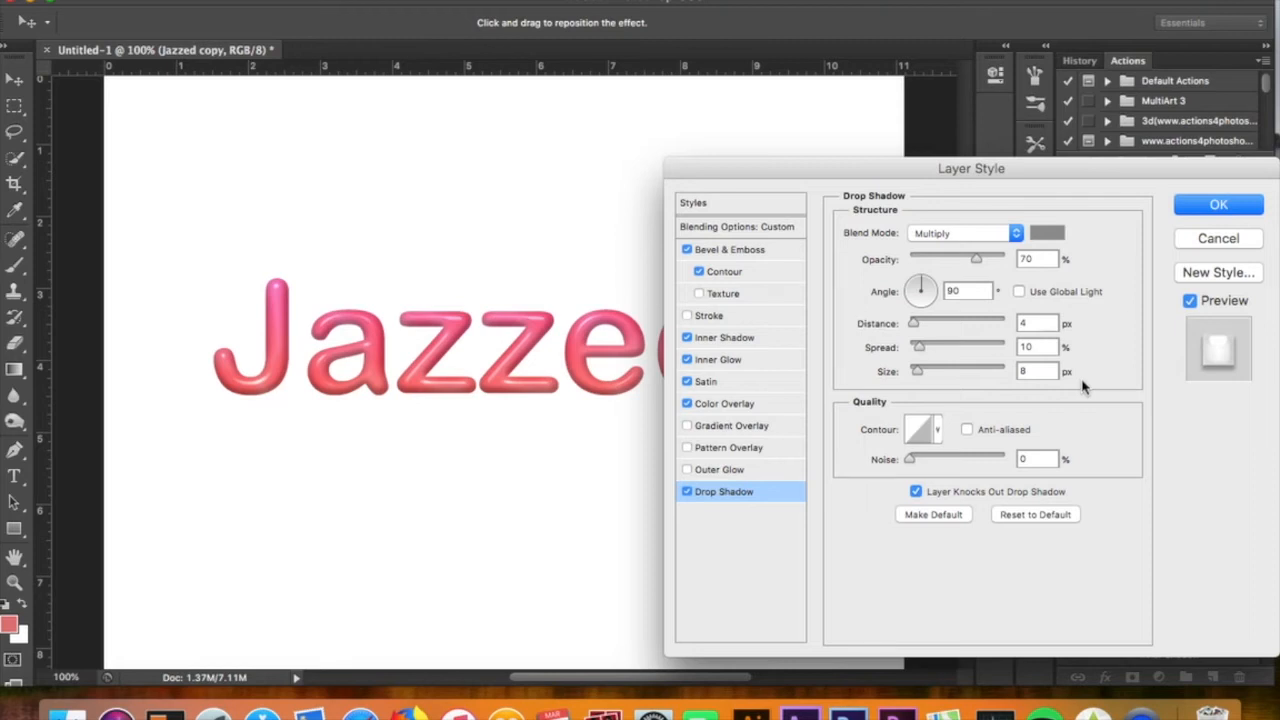
pyautogui.click(1196, 216)
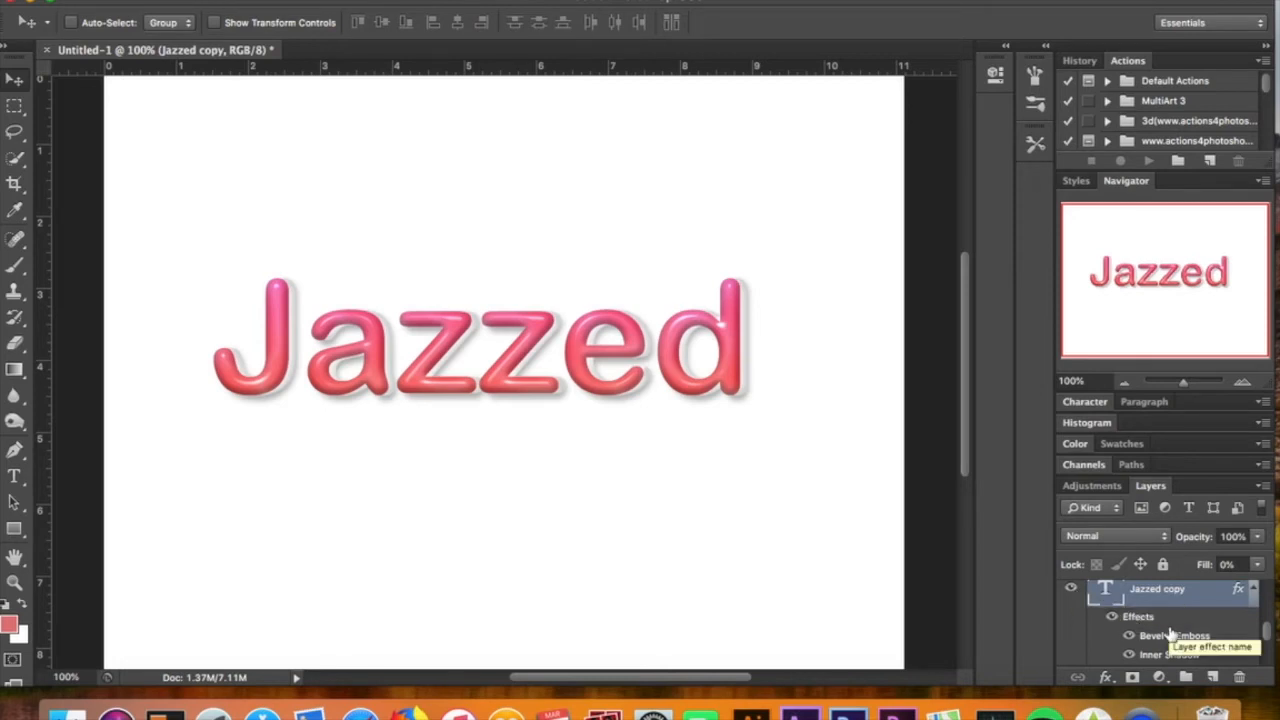
# Select the Jazzed copy 2 layer and turn on visibility for the Jazzed copy 3 and Jazzed copy 4 layers
pyautogui.scroll(5, 1170, 634)
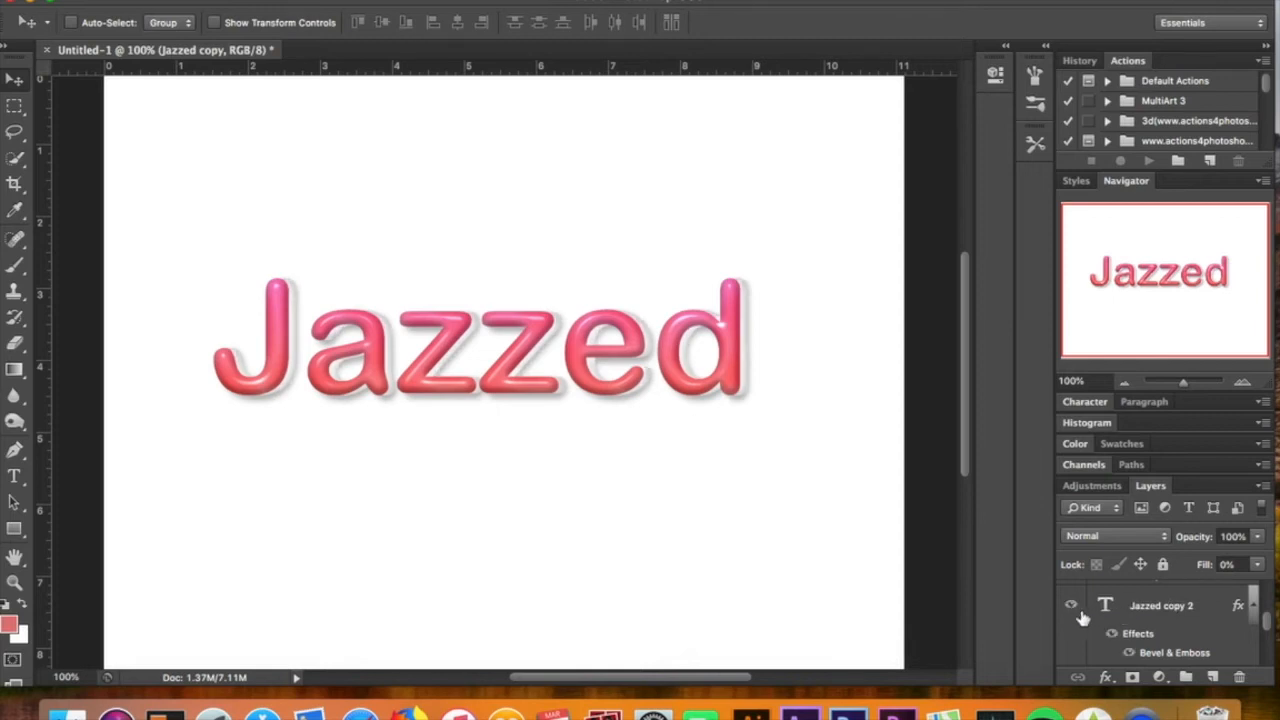
pyautogui.click(1173, 606)
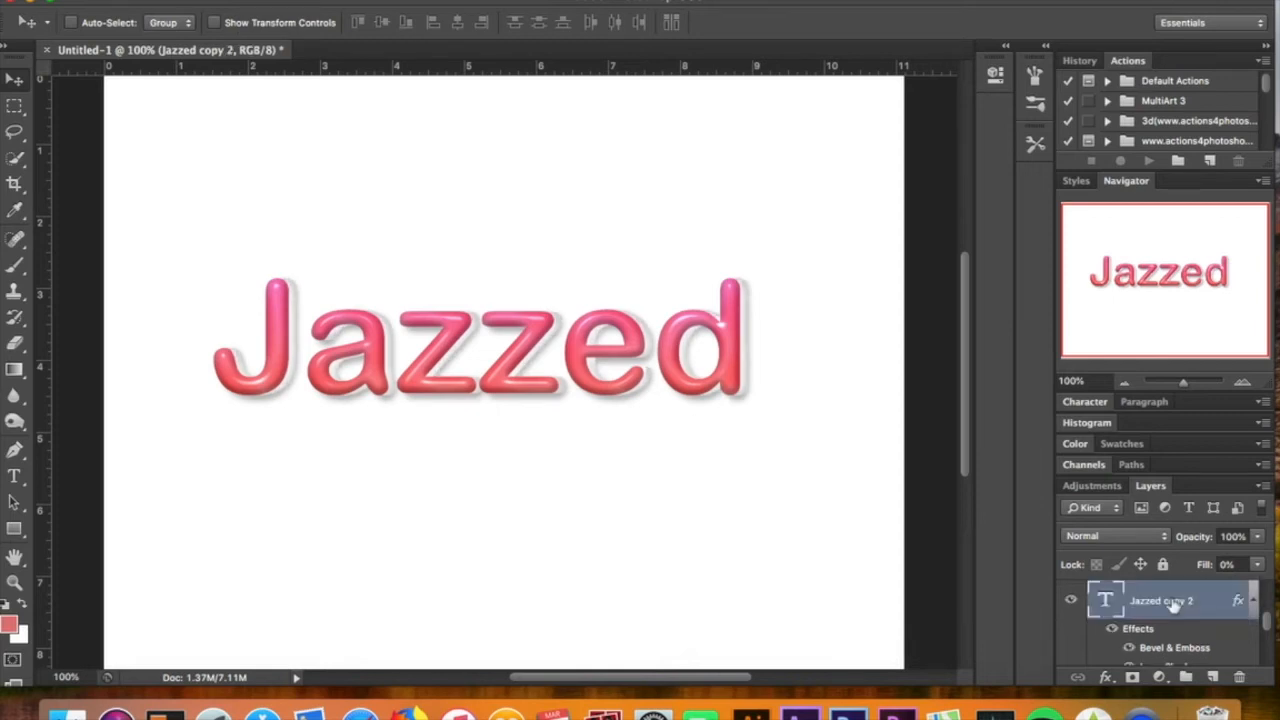
pyautogui.scroll(10, 1173, 606)
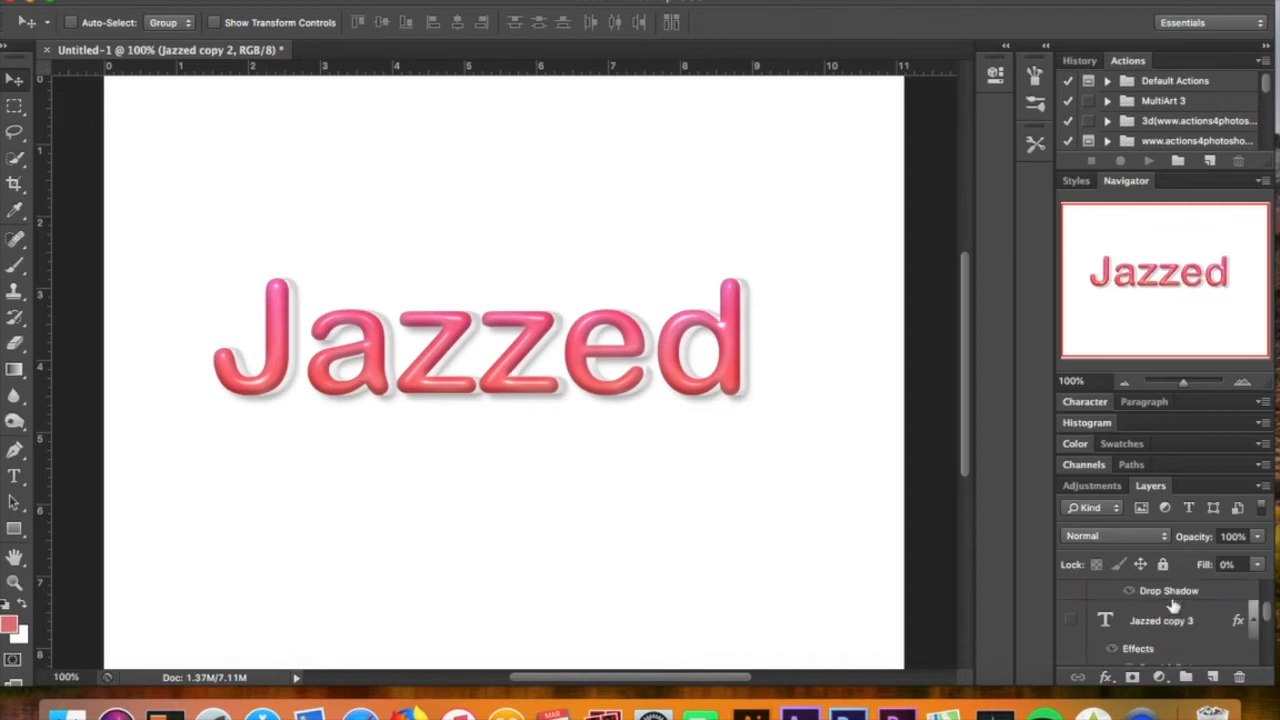
pyautogui.click(1071, 620)
pyautogui.scroll(-2, 1145, 620)
pyautogui.scroll(-4, 1150, 620)
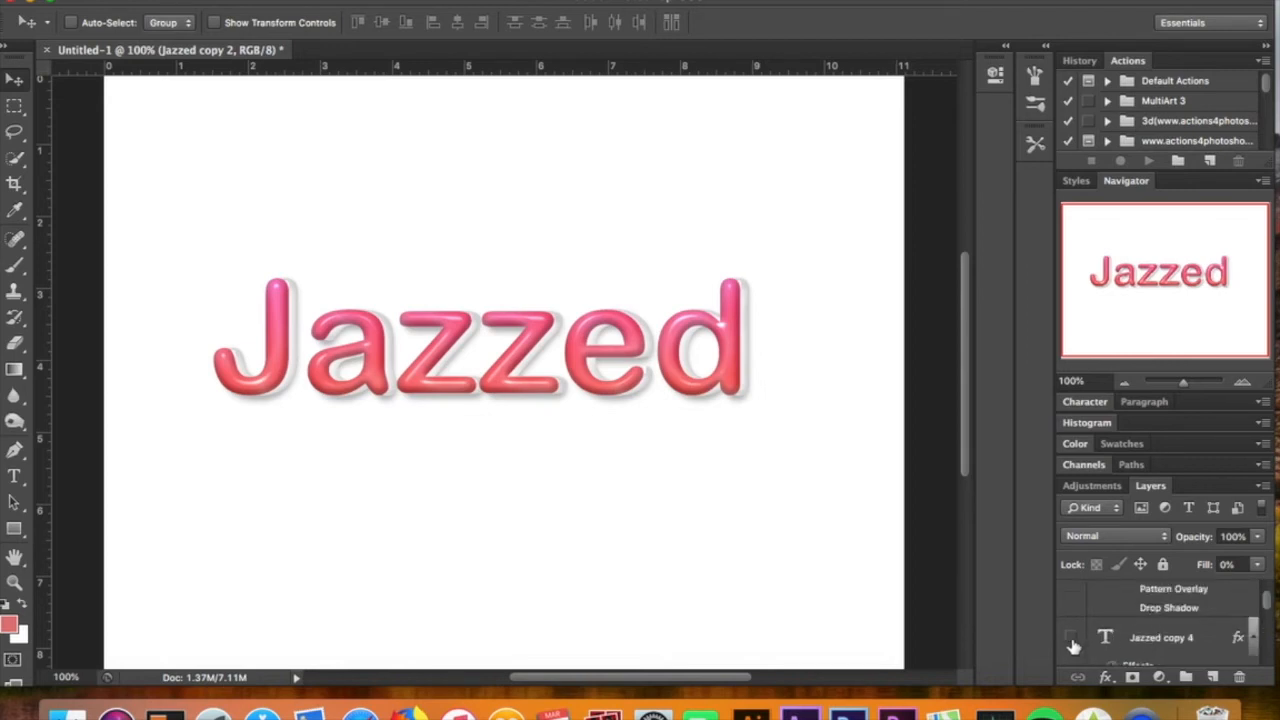
pyautogui.click(1071, 638)
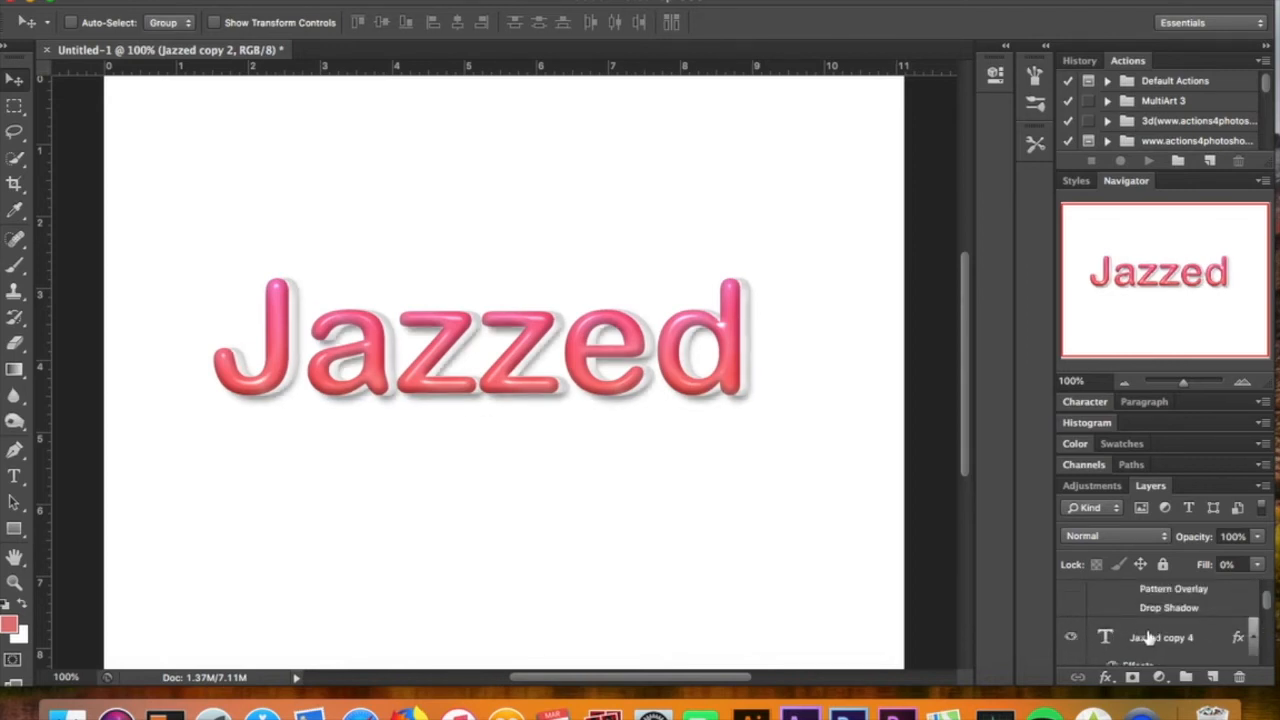
pyautogui.scroll(2, 1163, 648)
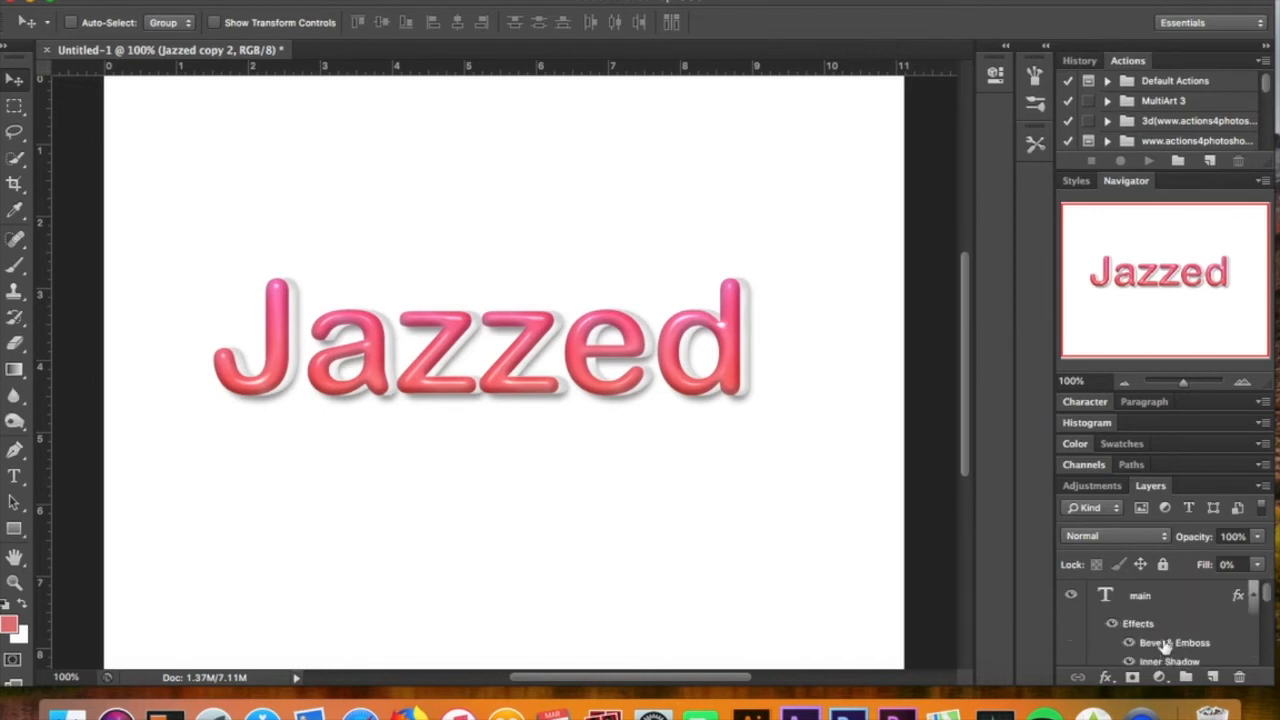
pyautogui.scroll(-3, 1165, 647)
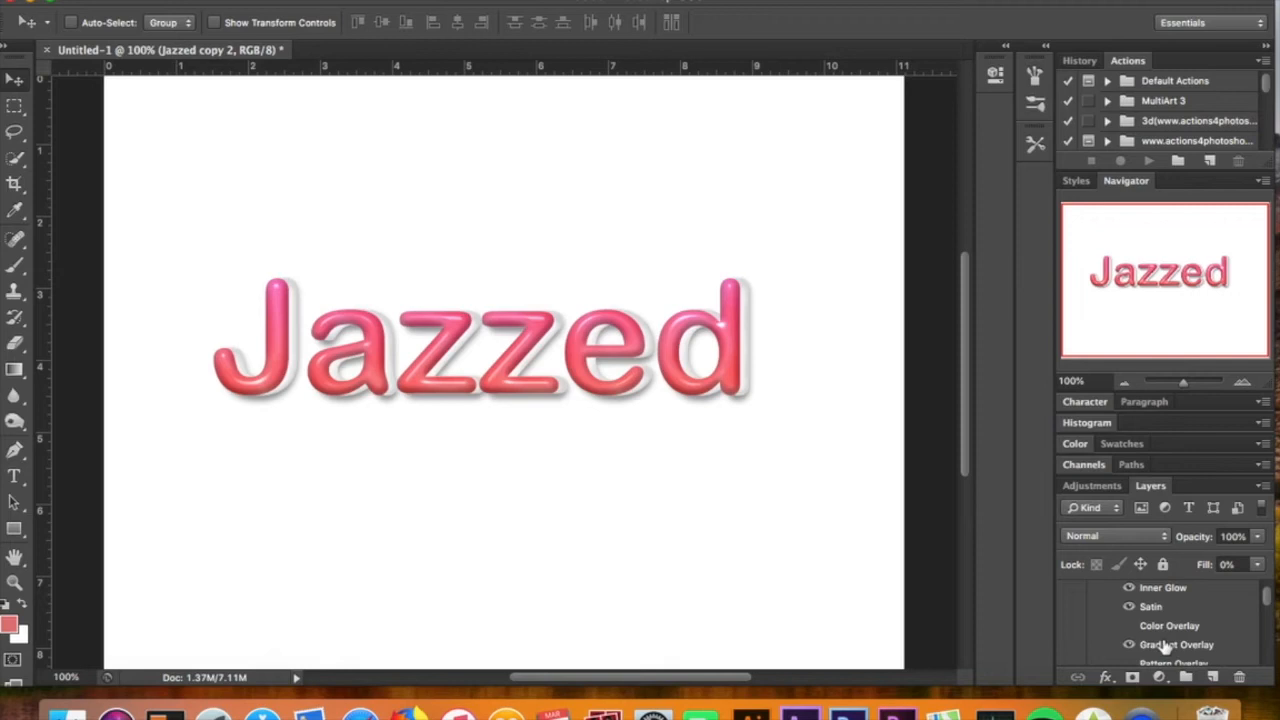
pyautogui.click(19, 484)
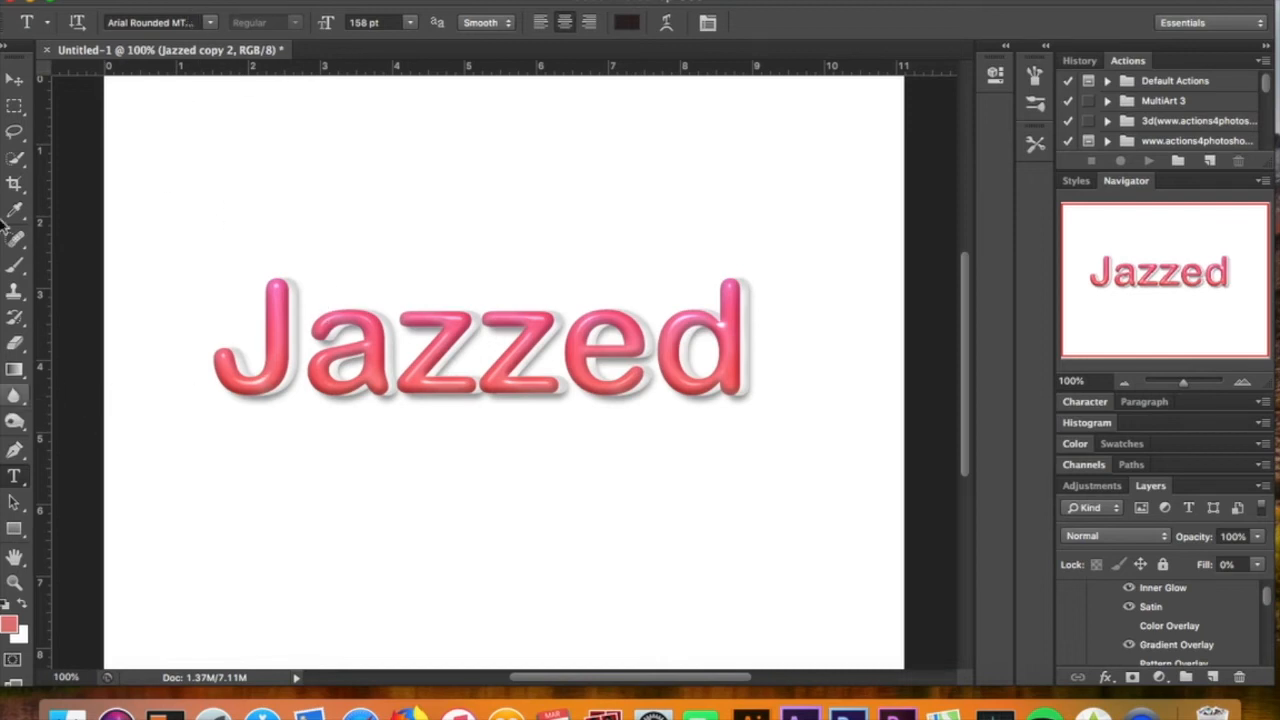
pyautogui.click(17, 81)
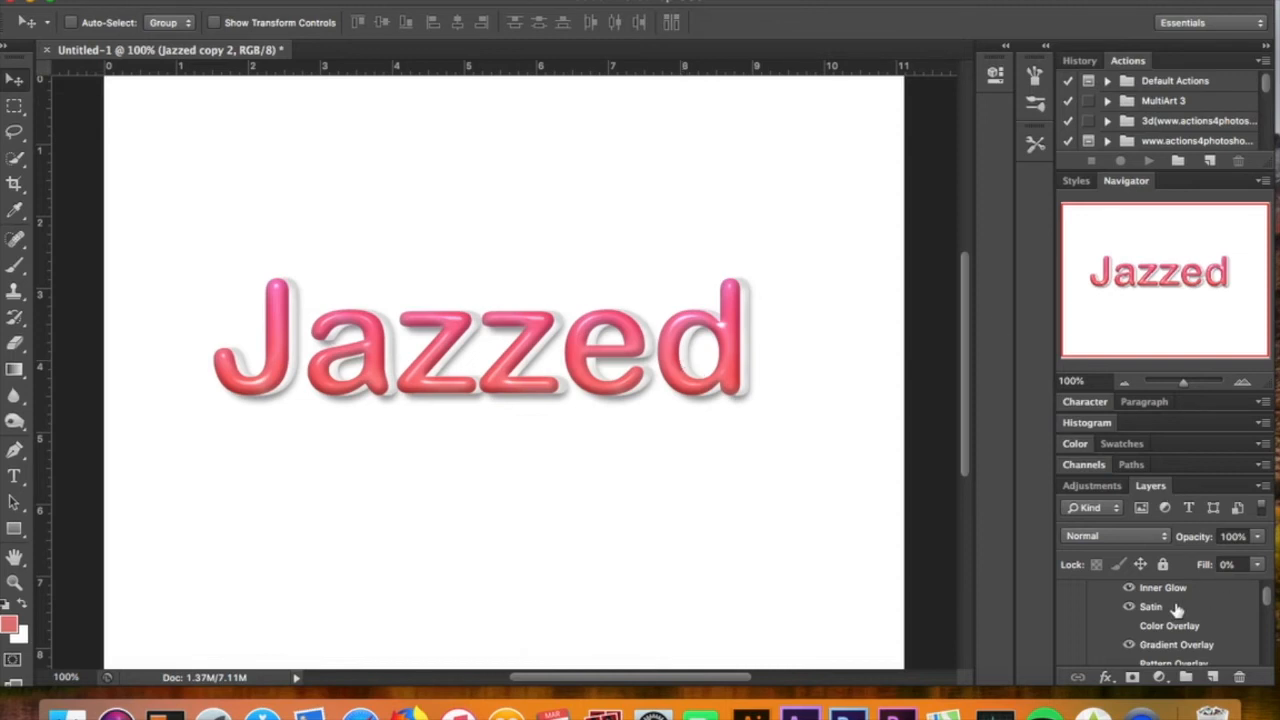
pyautogui.scroll(3, 1177, 609)
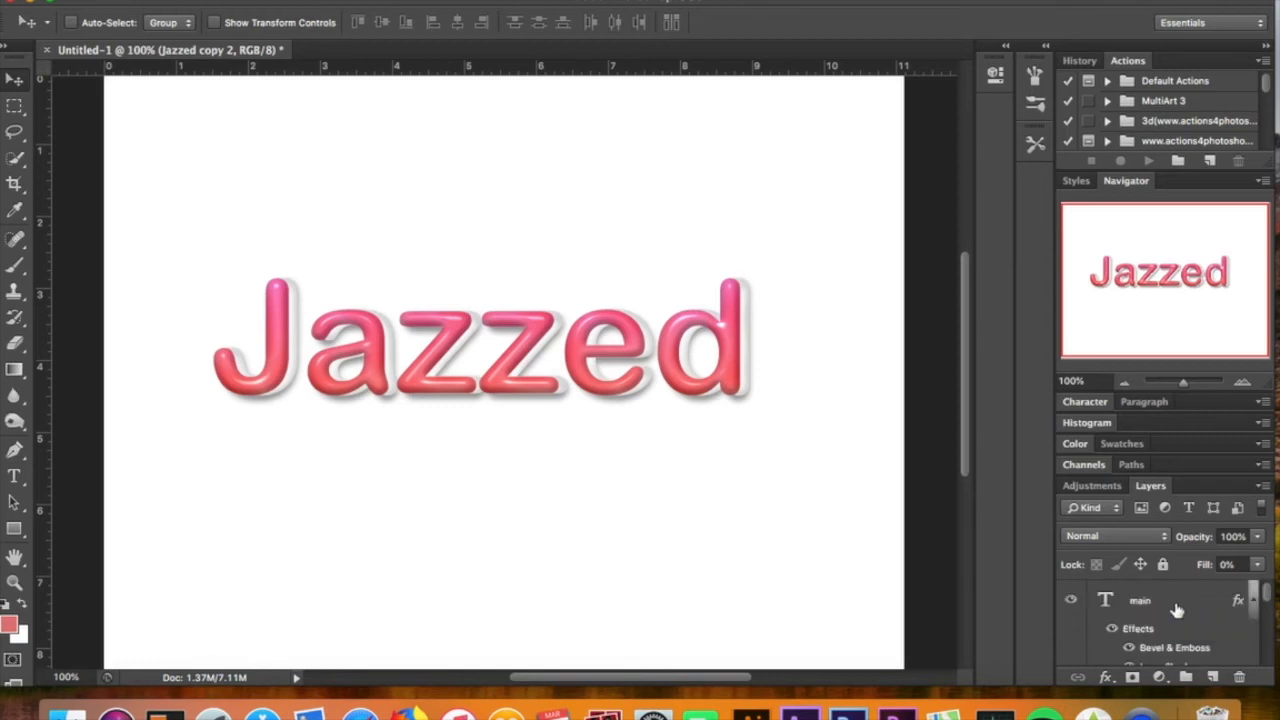
pyautogui.scroll(-5, 1177, 609)
pyautogui.scroll(-10, 1177, 609)
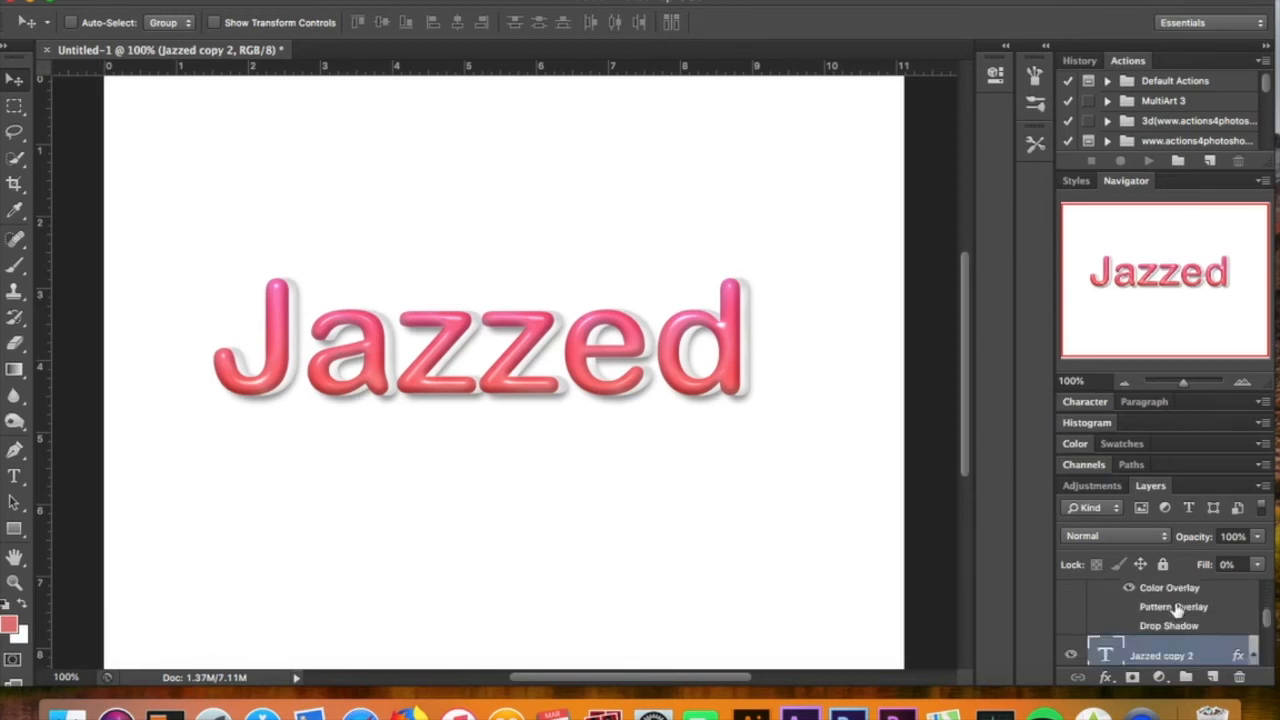
pyautogui.scroll(-10, 1177, 607)
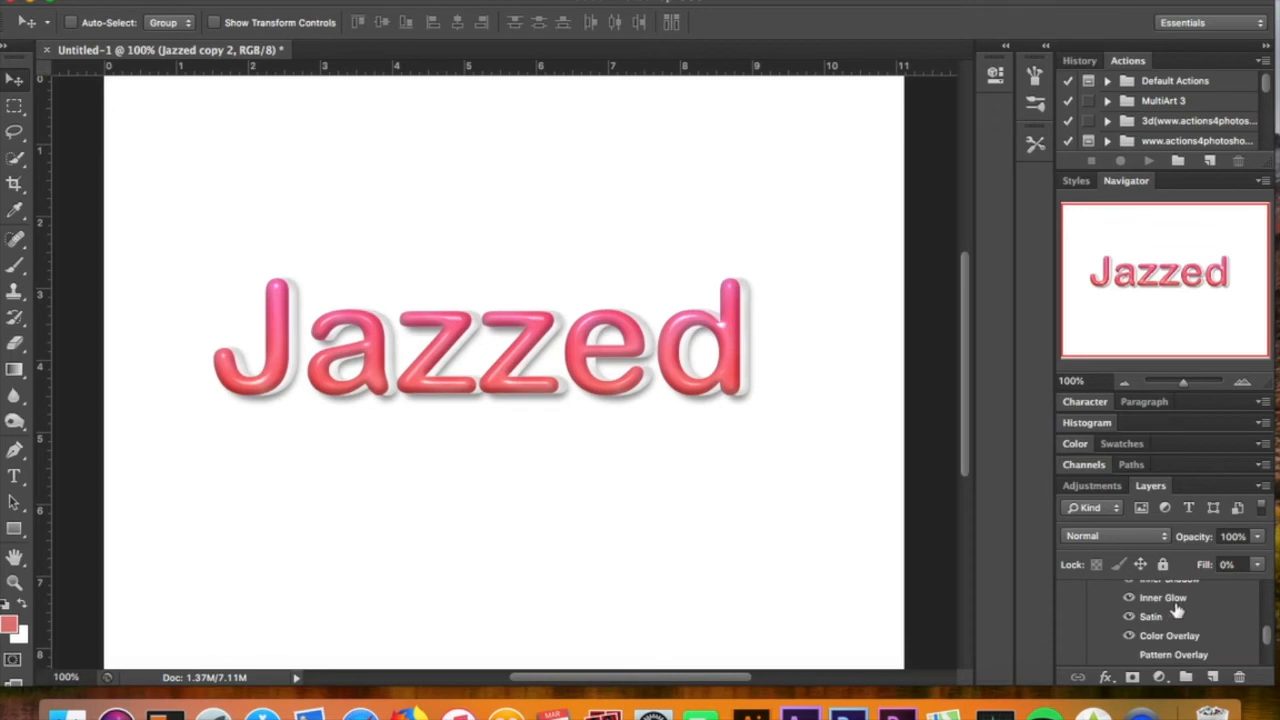
pyautogui.scroll(-12, 1177, 609)
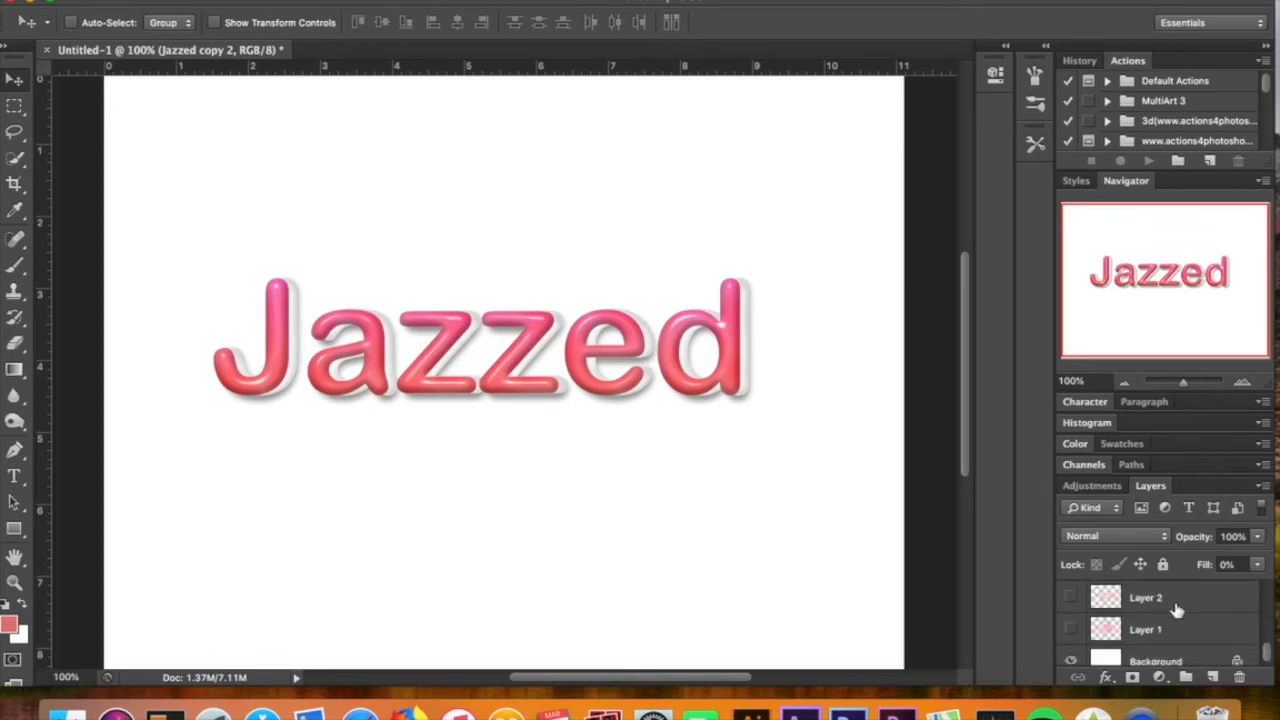
# Add a new layer above Background and draw a feathered elliptical selection around the text
pyautogui.click(1199, 653)
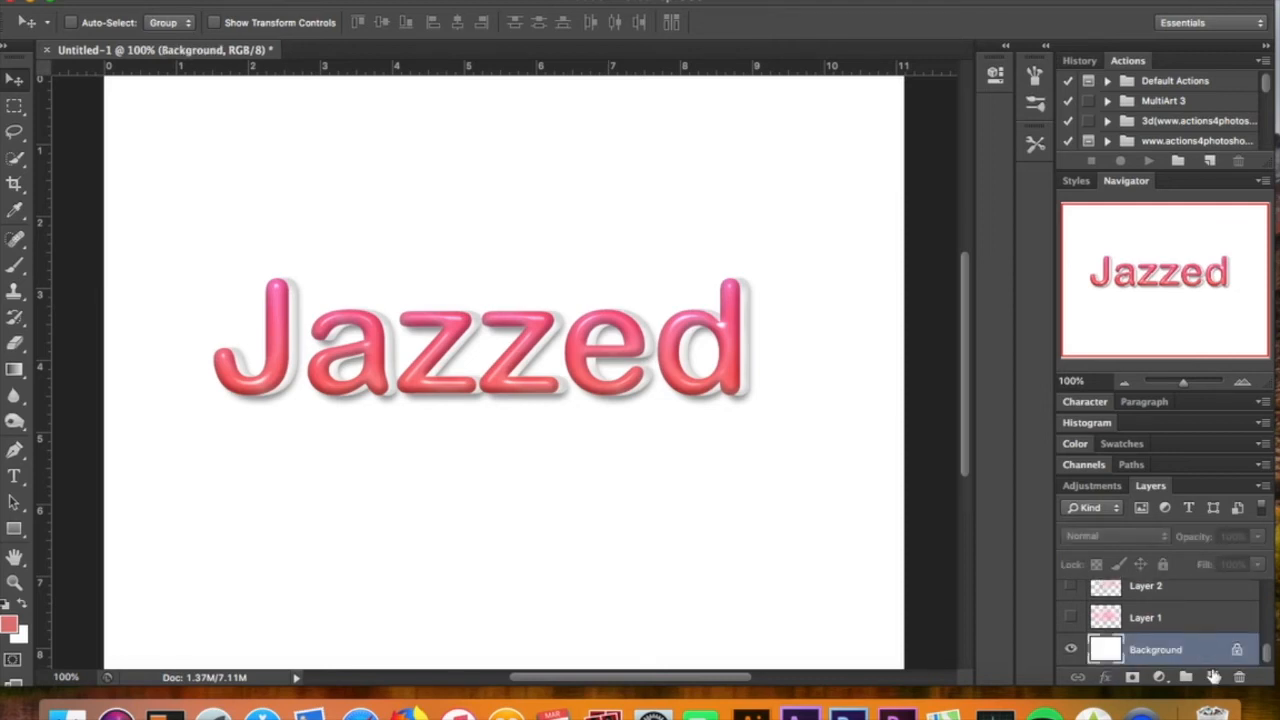
pyautogui.click(1212, 677)
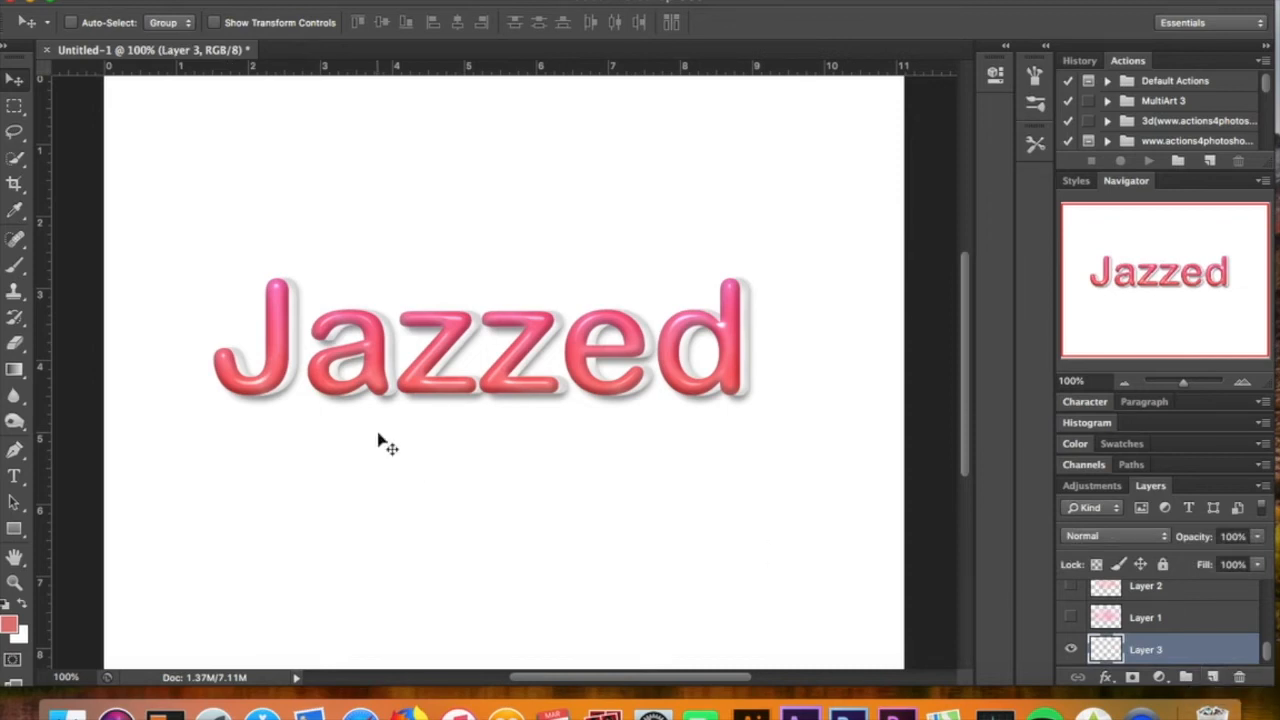
pyautogui.click(15, 106)
pyautogui.moveTo(15, 106); pyautogui.dragTo(52, 108)
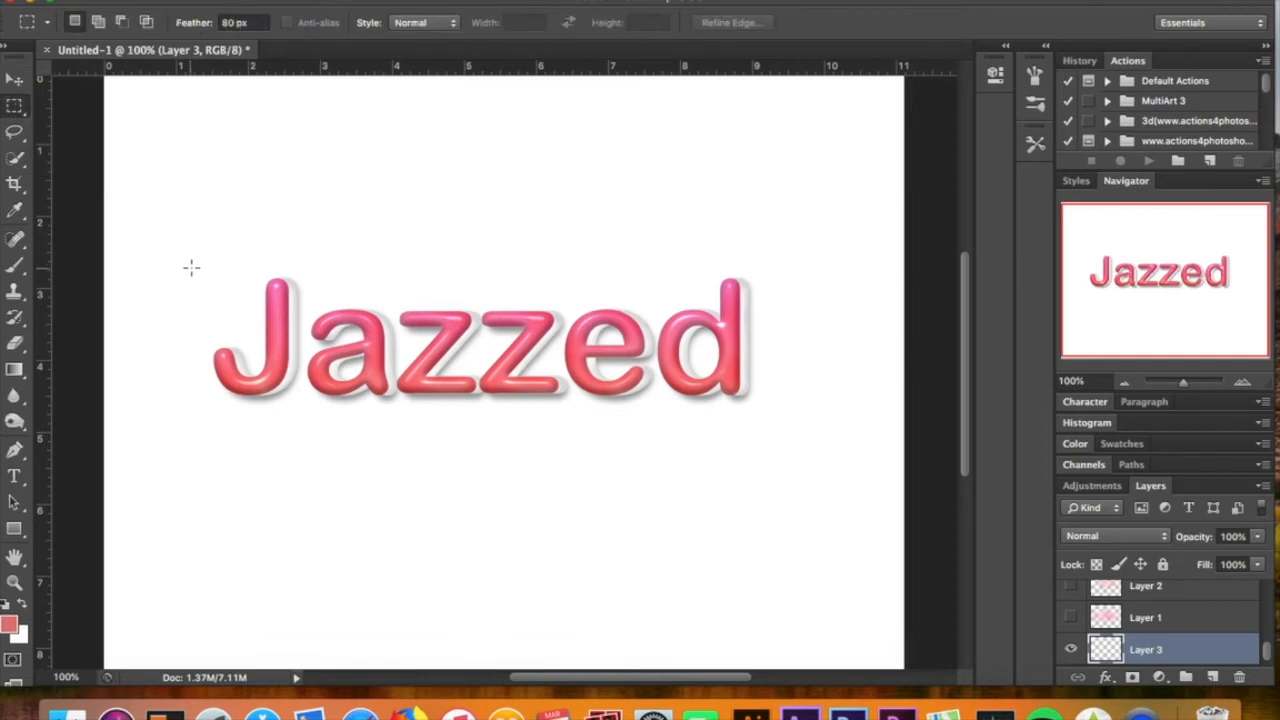
pyautogui.moveTo(210, 235)
pyautogui.mouseDown()
pyautogui.moveTo(250, 300)
pyautogui.moveTo(632, 498)
pyautogui.moveTo(846, 444)
pyautogui.moveTo(806, 437)
pyautogui.mouseUp()
pyautogui.moveTo(556, 338); pyautogui.dragTo(573, 343)
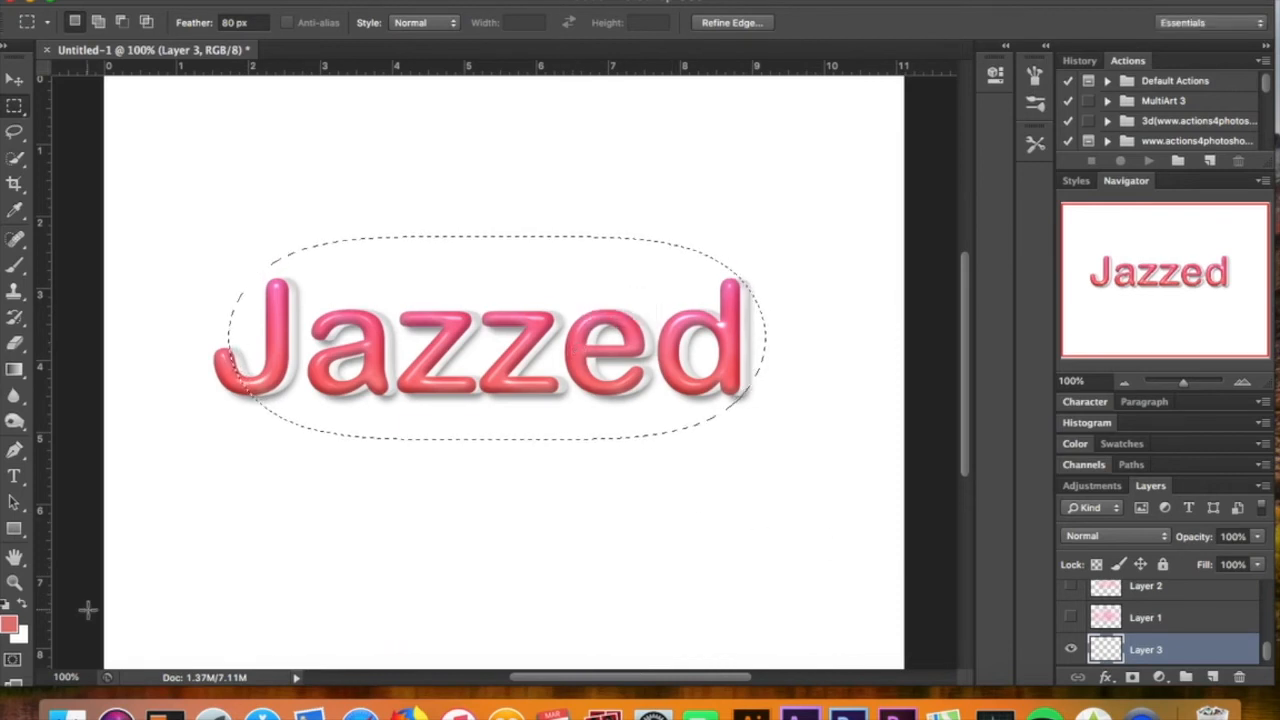
# Render Clouds inside the elliptical selection on the new layer and deselect
pyautogui.click(12, 625)
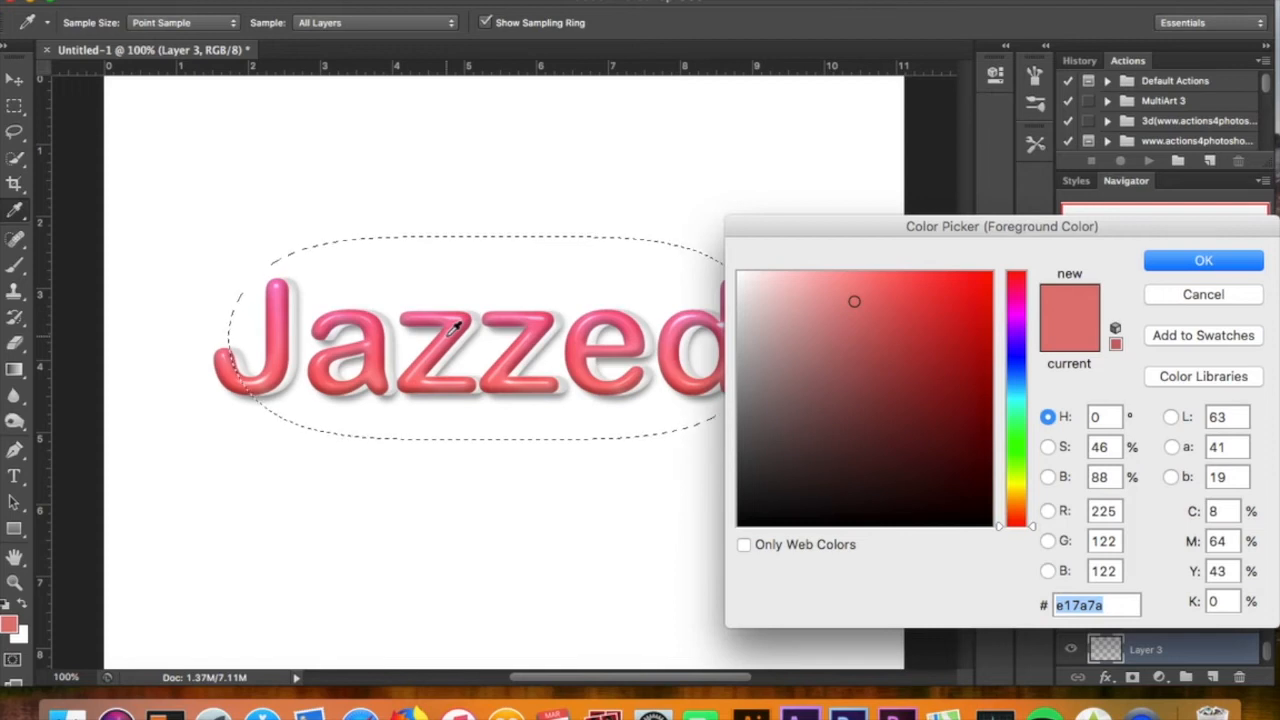
pyautogui.press('Return')
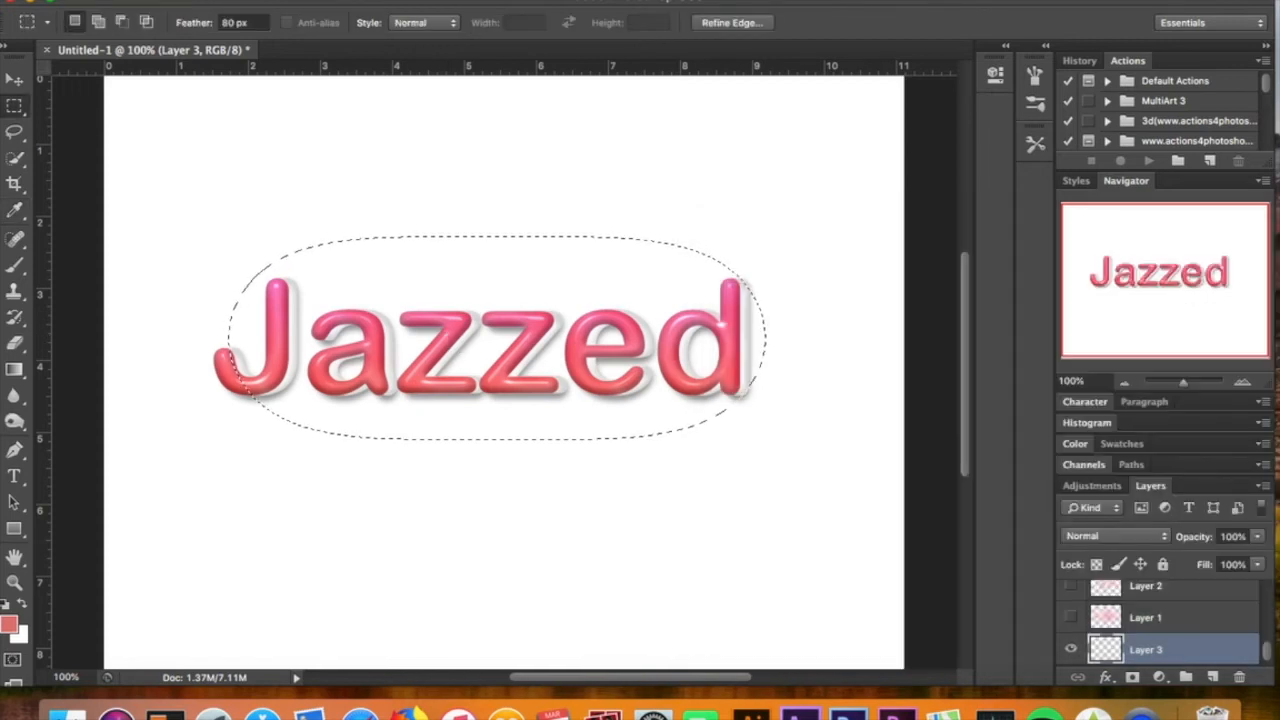
pyautogui.click(466, 1)
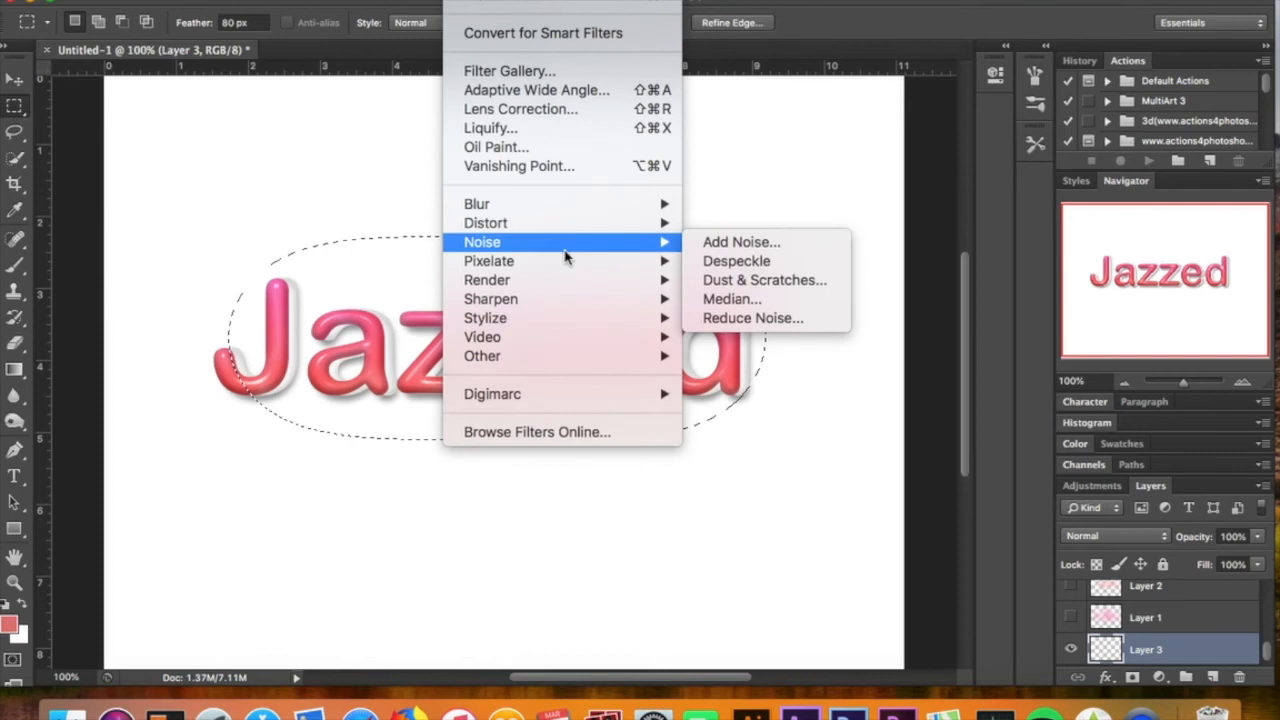
pyautogui.moveTo(580, 287)
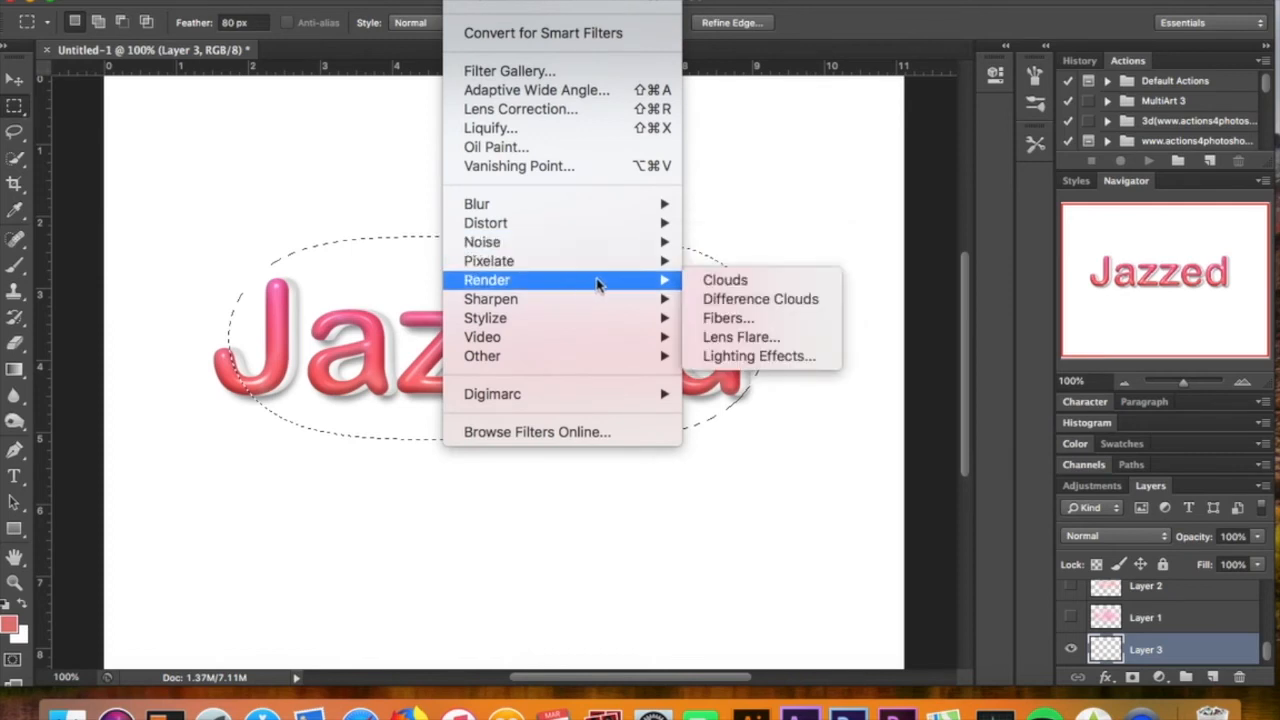
pyautogui.click(695, 282)
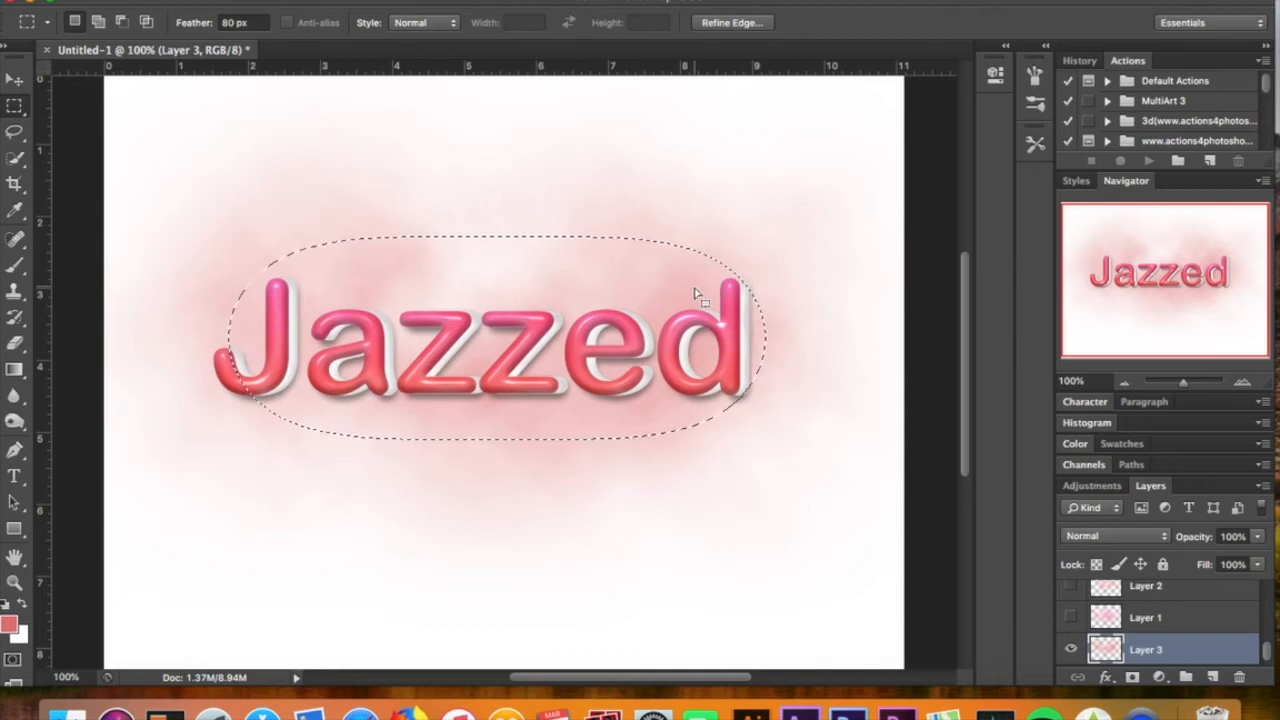
pyautogui.press('super+d')
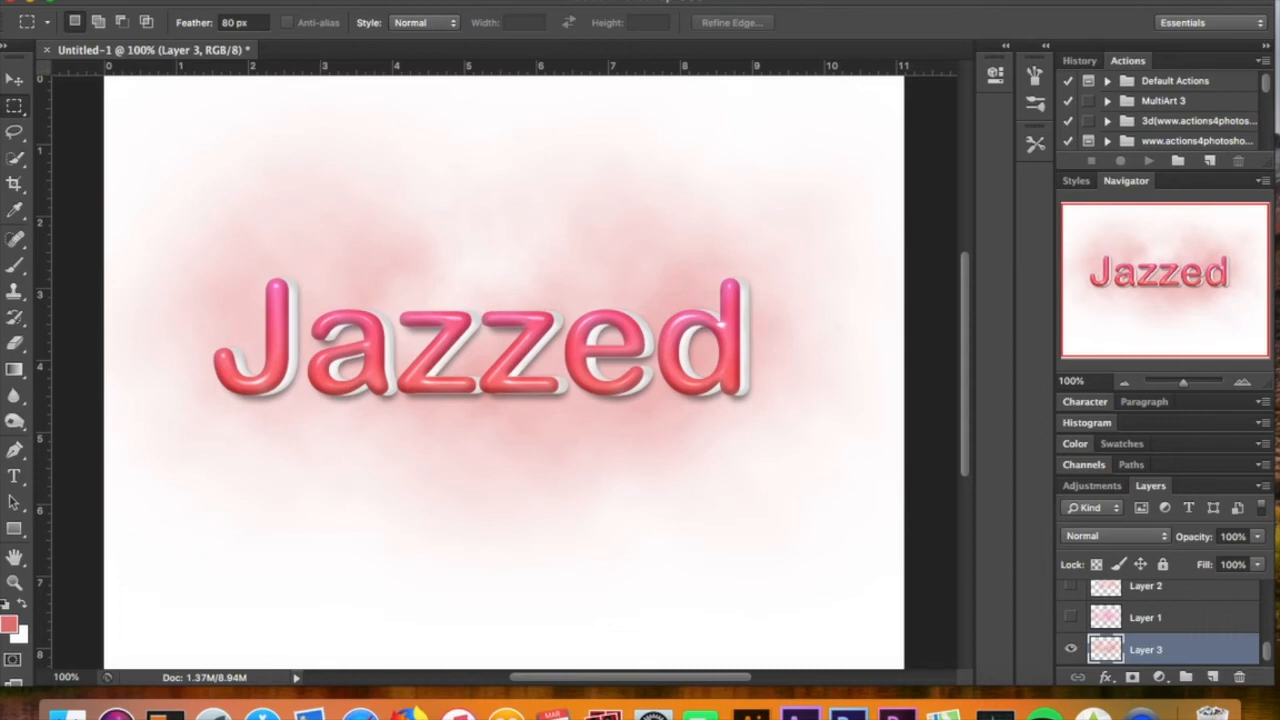
# Delete the new clouds layer
pyautogui.click(465, 1)
pyautogui.press('Escape')
pyautogui.press('Delete')
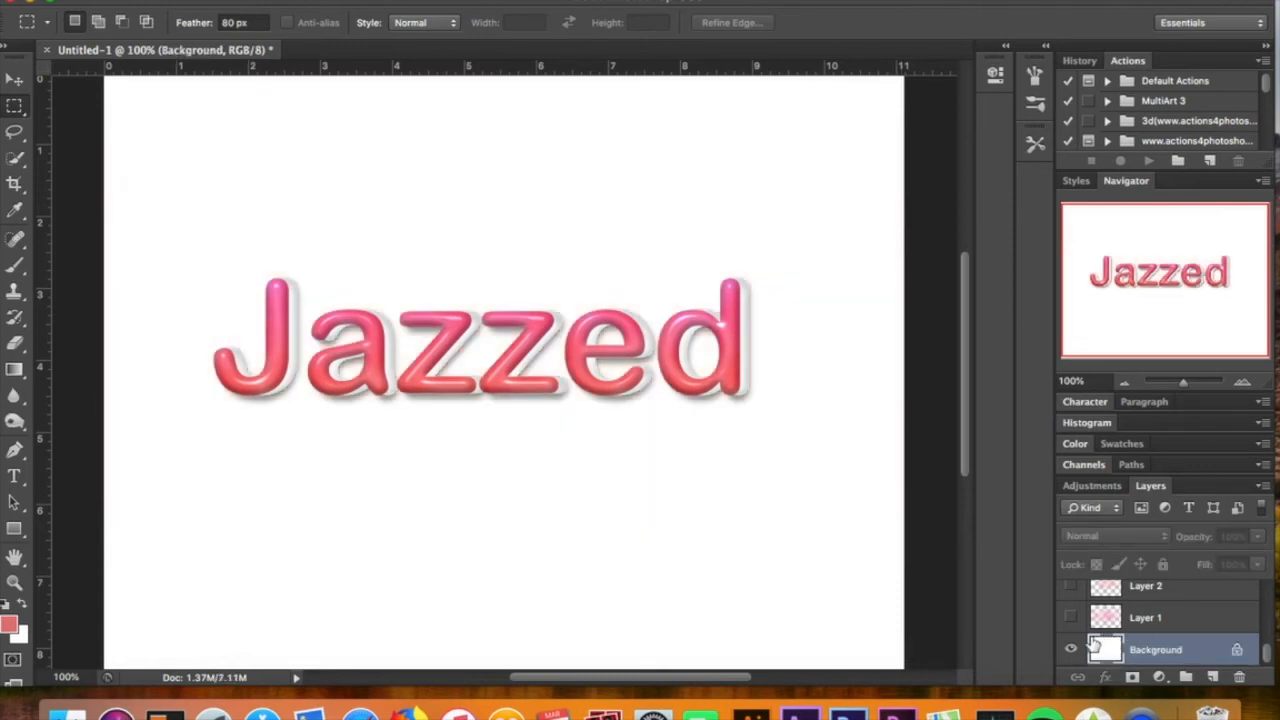
# Turn on visibility of Layer 1 beneath the text
pyautogui.click(1070, 617)
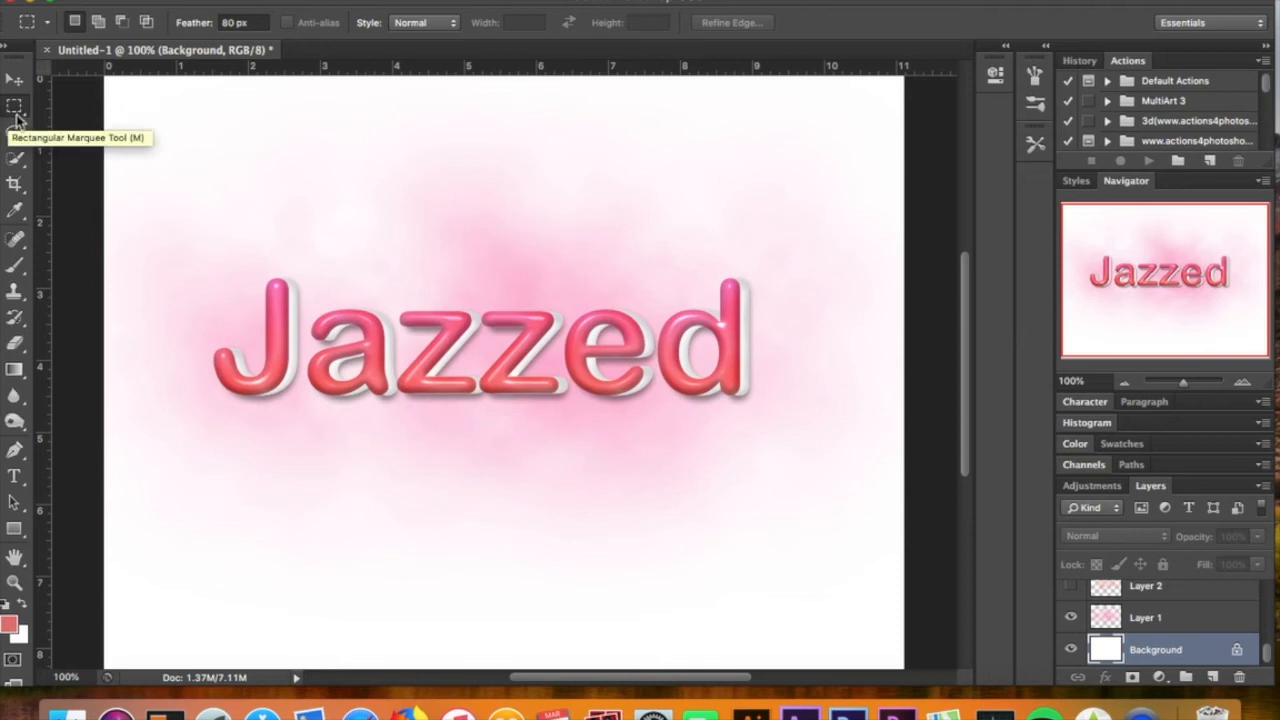
pyautogui.moveTo(251, 297); pyautogui.dragTo(757, 403)
pyautogui.click(785, 252)
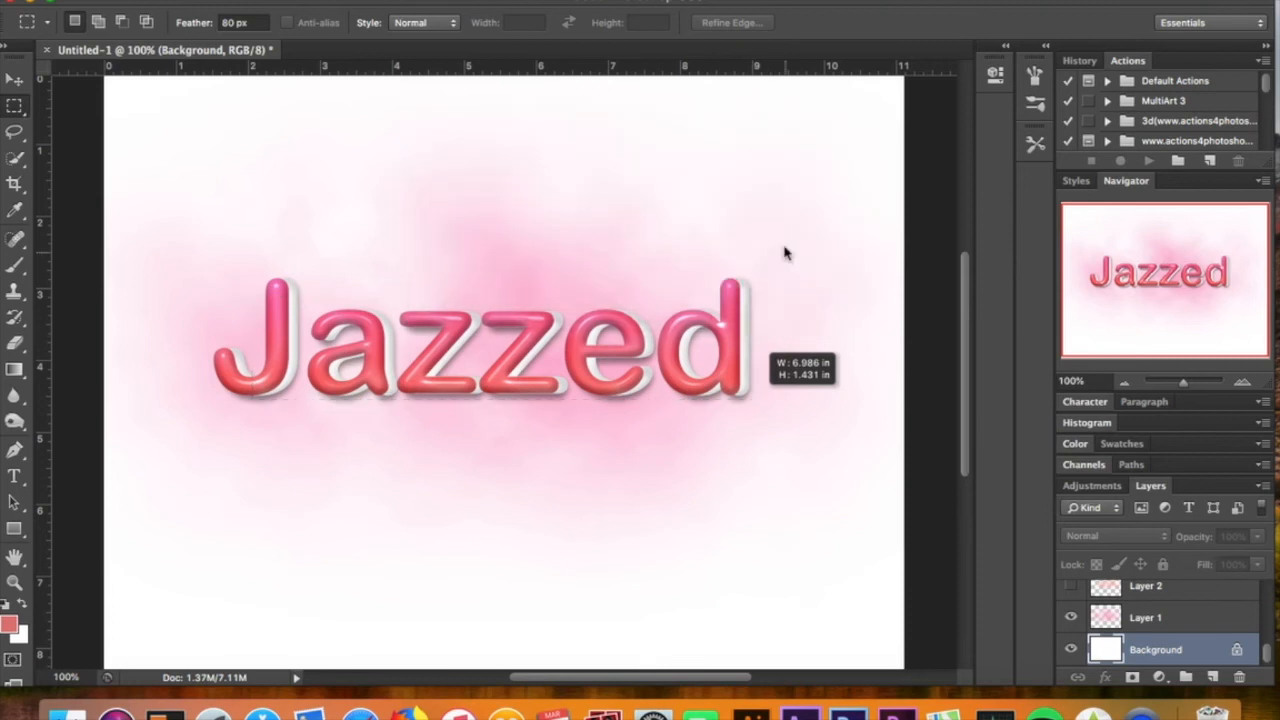
# Create a new layer above Background and draw a feathered elliptical selection around the Jazzed text, repositioning it over the letters
pyautogui.click(1215, 677)
pyautogui.moveTo(256, 297); pyautogui.dragTo(737, 407)
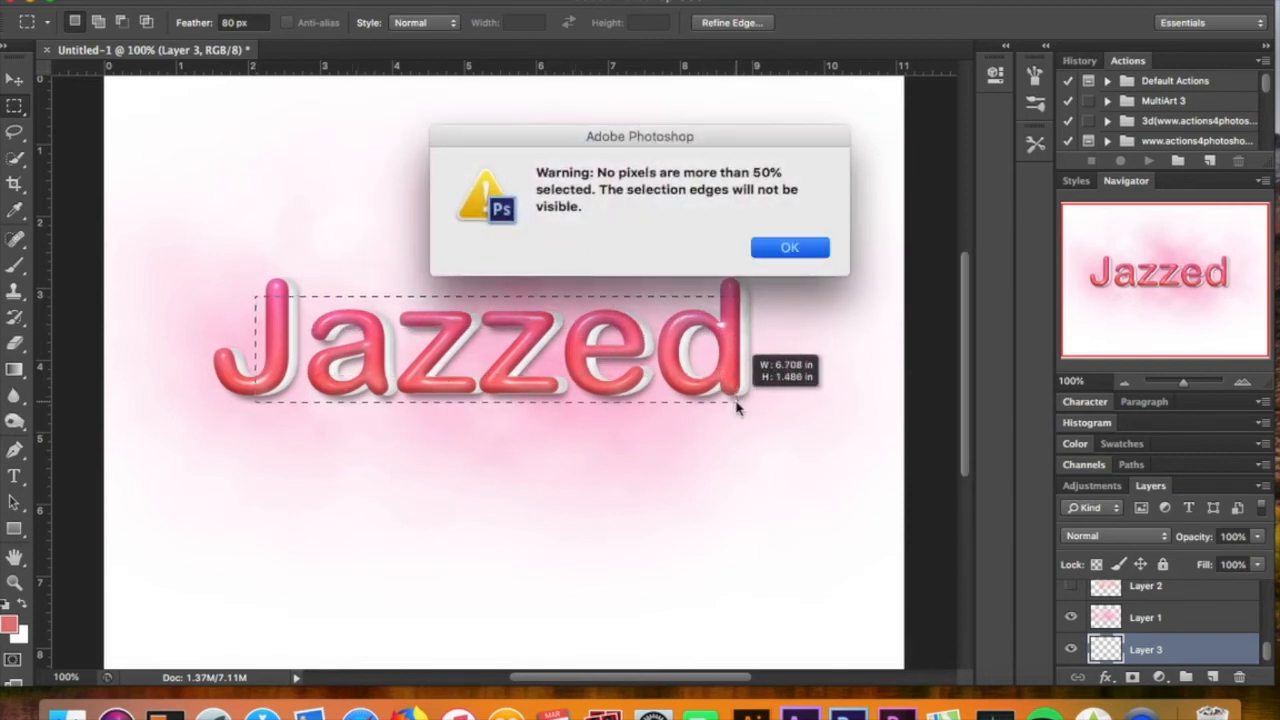
pyautogui.press('Return')
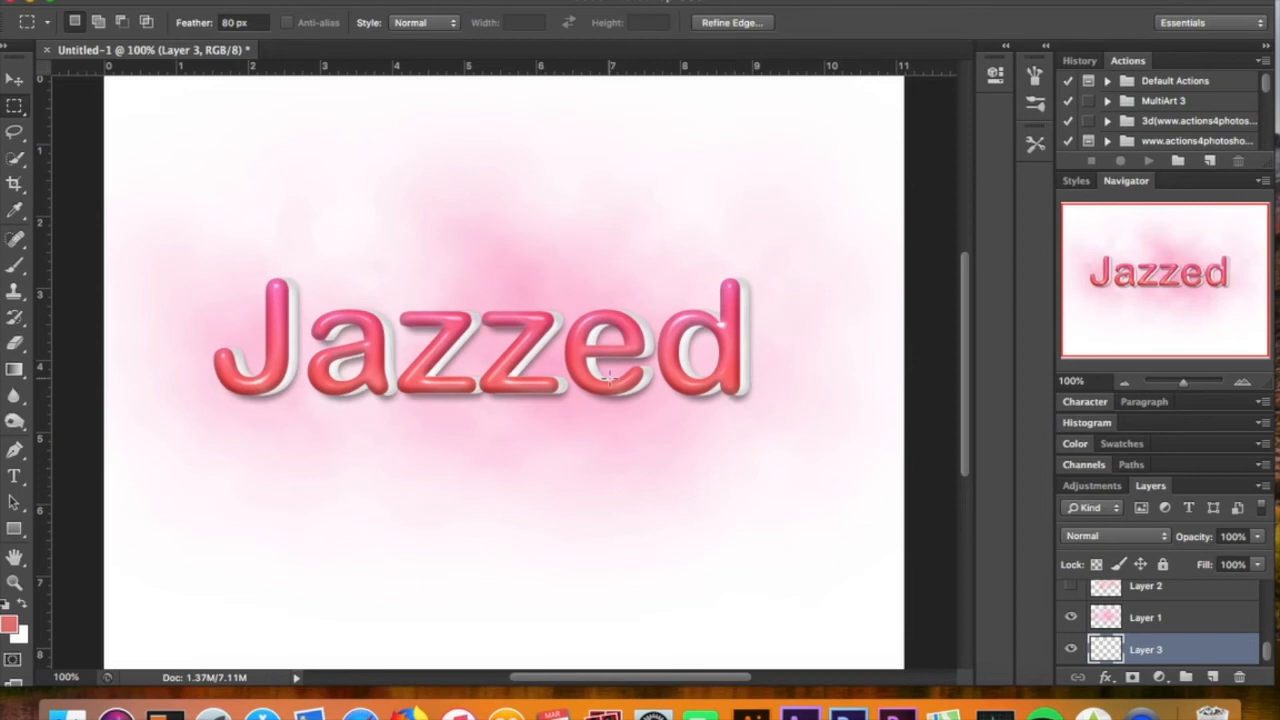
pyautogui.moveTo(241, 278); pyautogui.dragTo(816, 424)
pyautogui.moveTo(624, 352); pyautogui.dragTo(588, 346)
# Set the foreground color to a pink hue and clear the selection
pyautogui.click(9, 627)
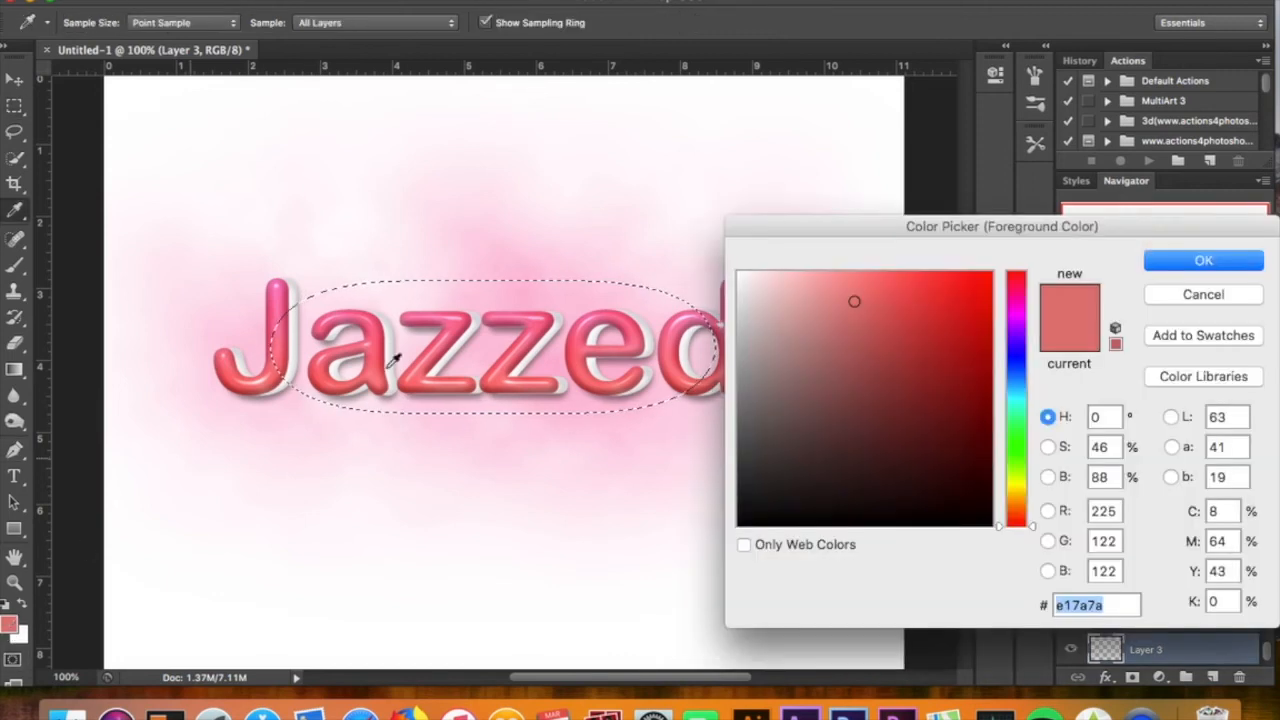
pyautogui.click(1016, 301)
pyautogui.press('Return')
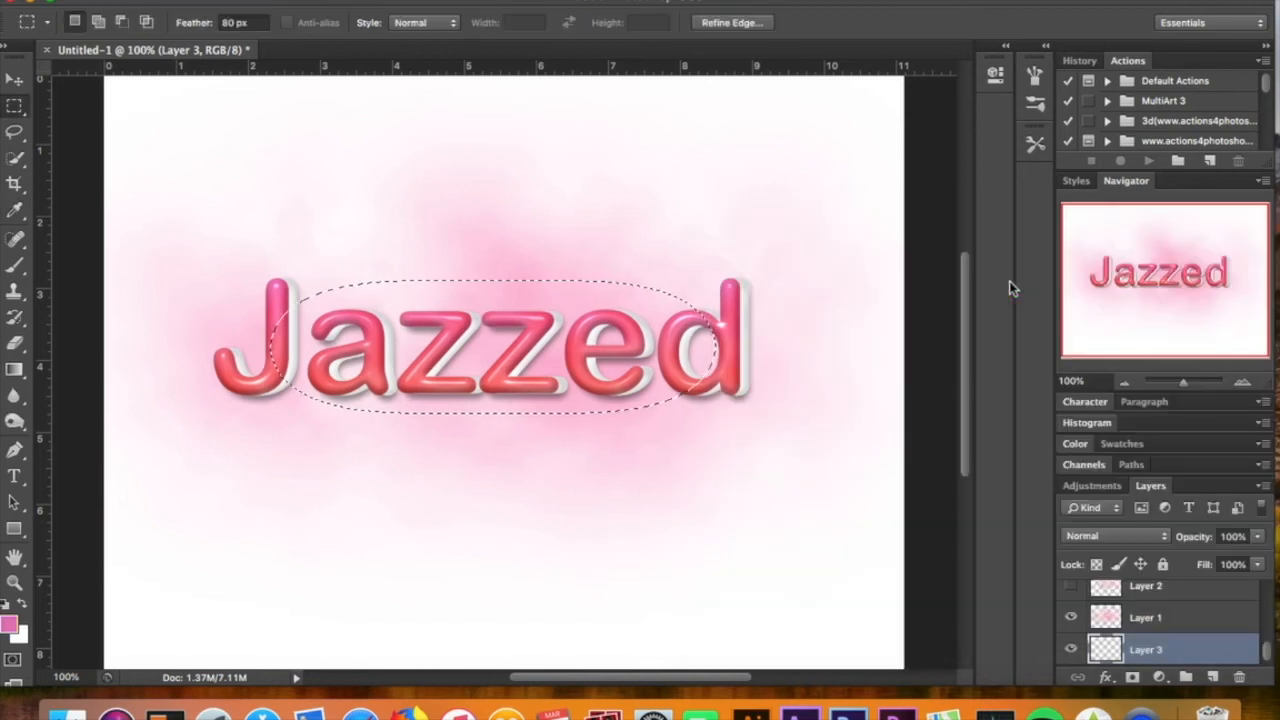
pyautogui.press('super+d')
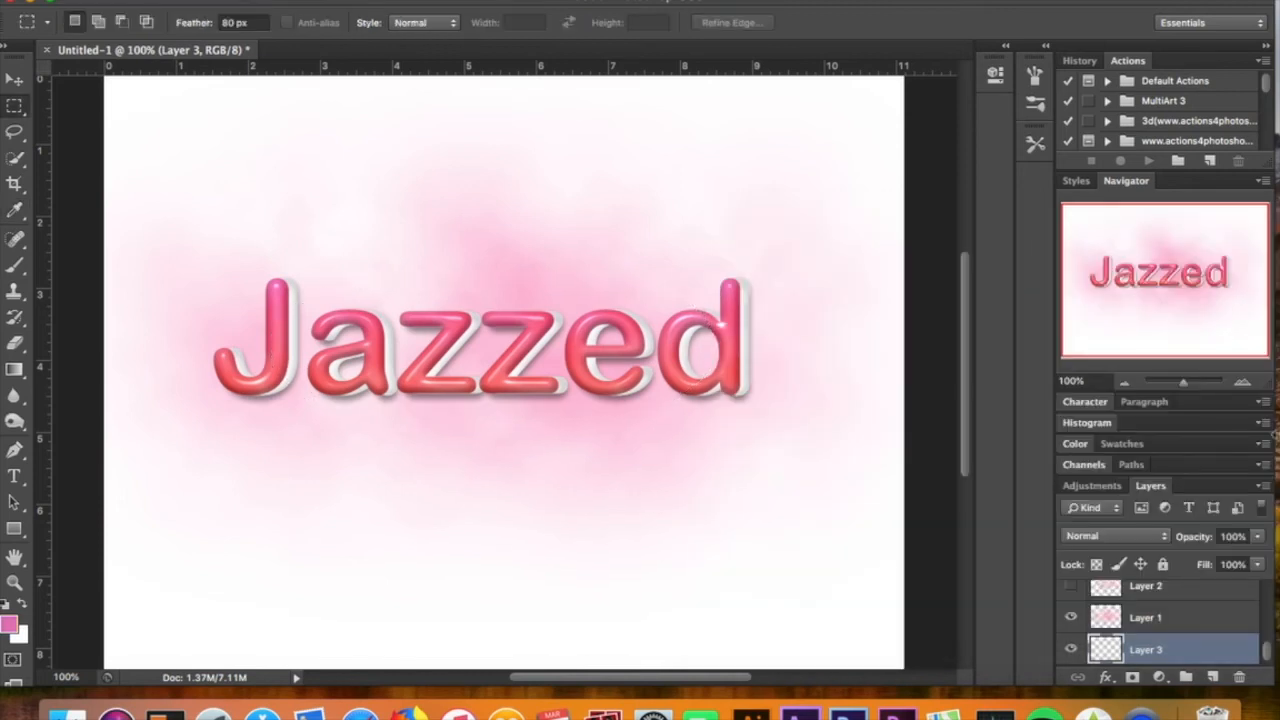
# Turn on visibility of Layer 2 and the splatter layer, switching to the Move tool
pyautogui.click(1072, 587)
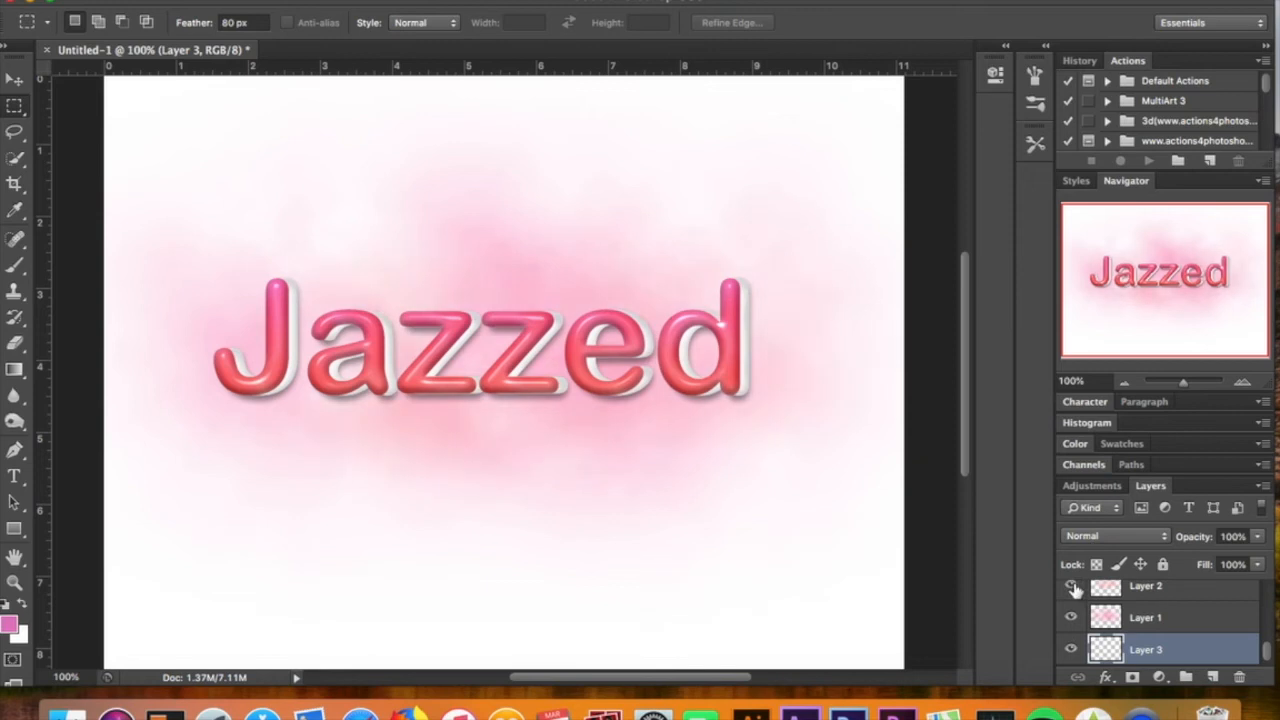
pyautogui.click(16, 80)
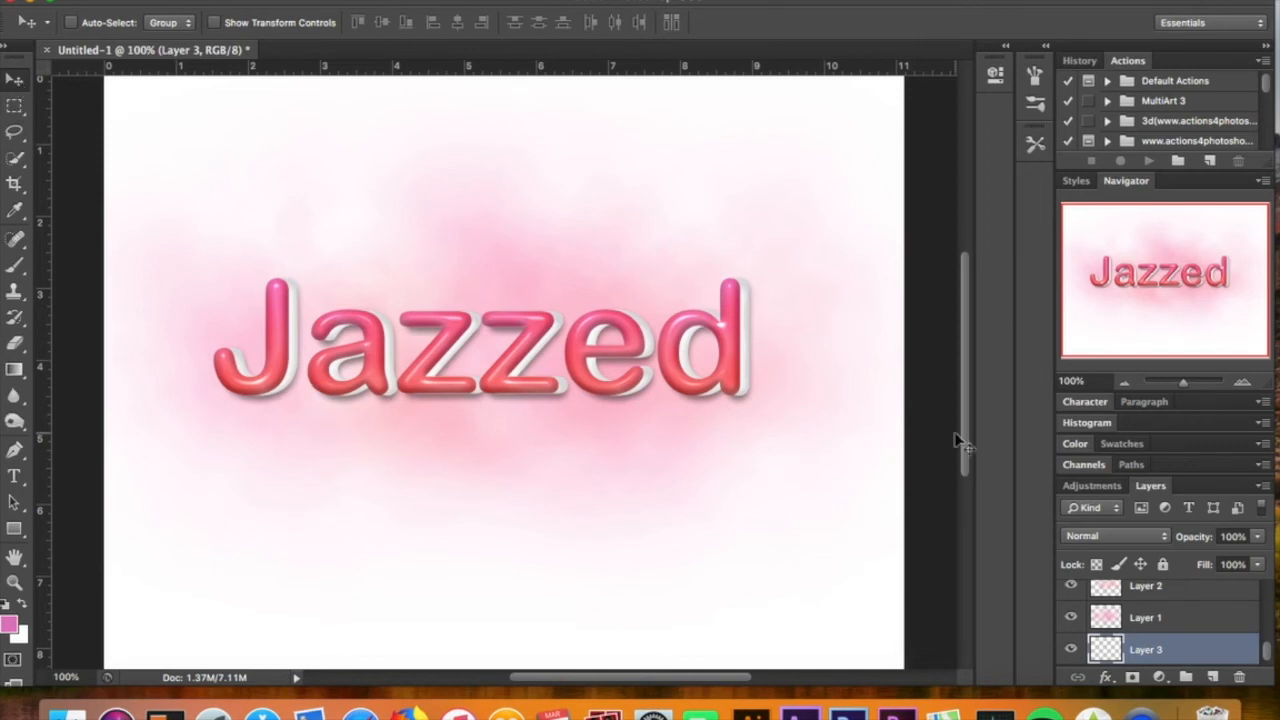
pyautogui.scroll(5, 1093, 592)
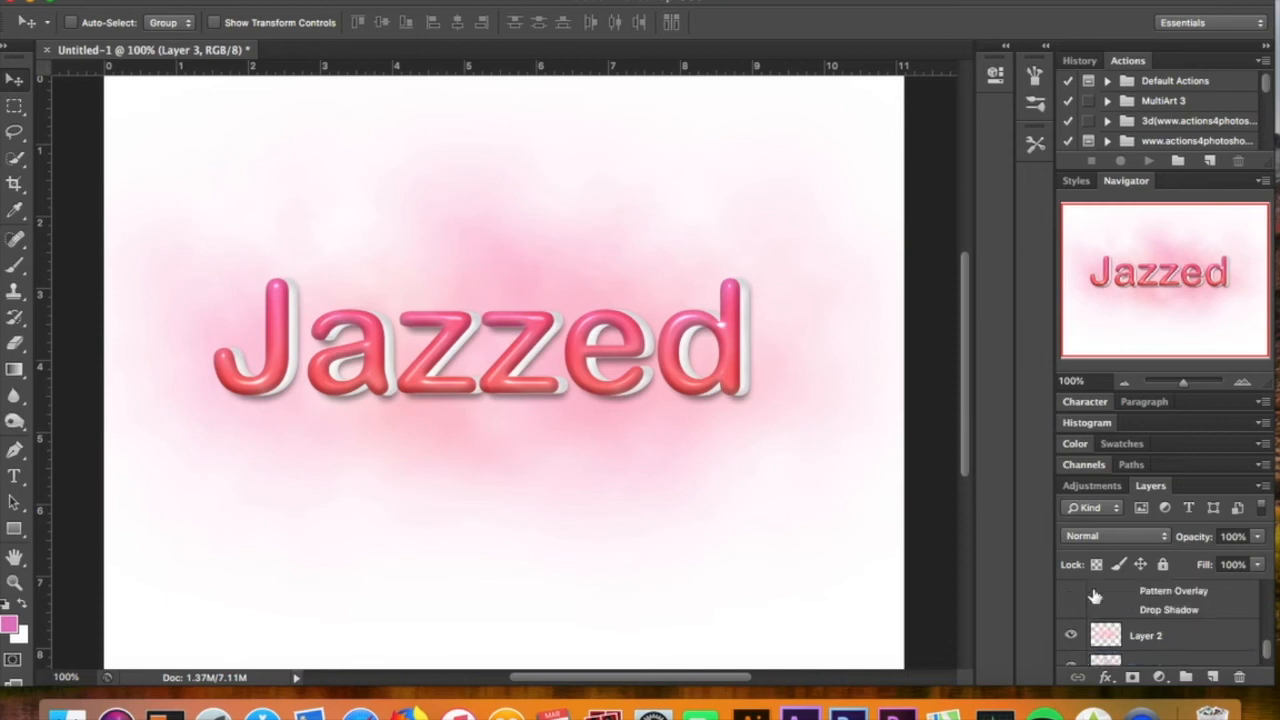
pyautogui.scroll(2, 1094, 595)
pyautogui.scroll(-5, 1094, 595)
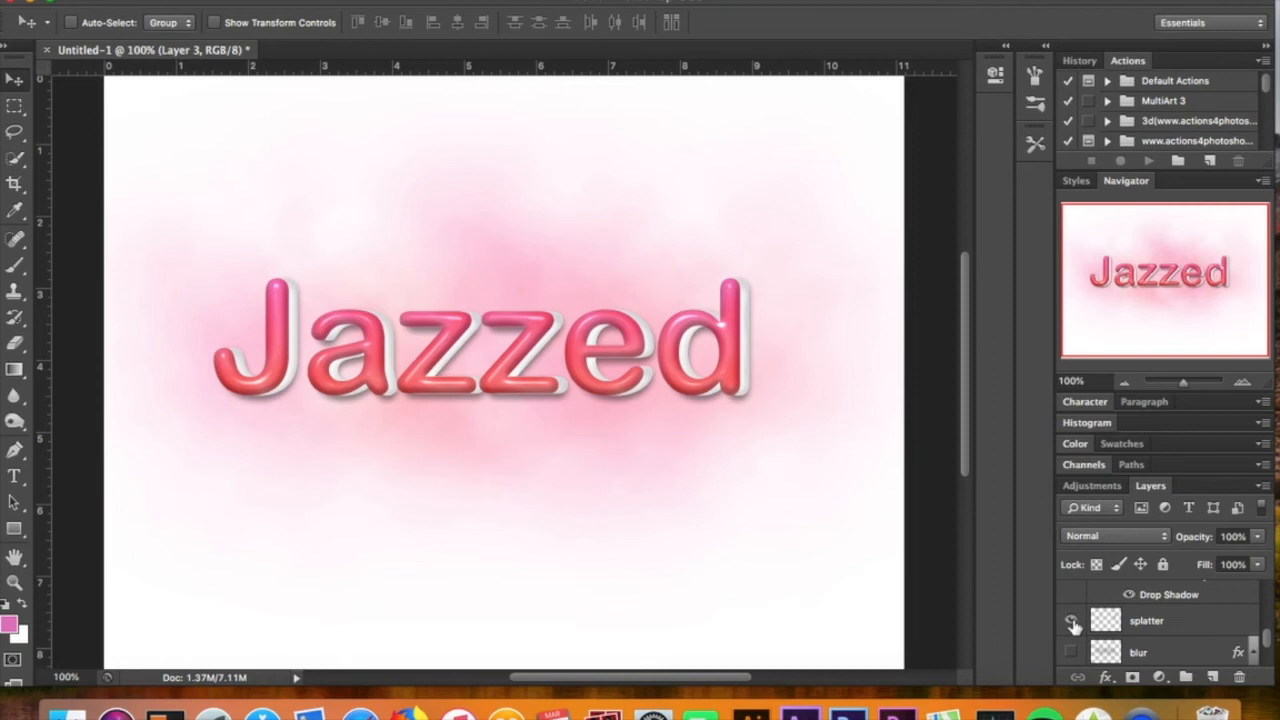
pyautogui.click(1070, 620)
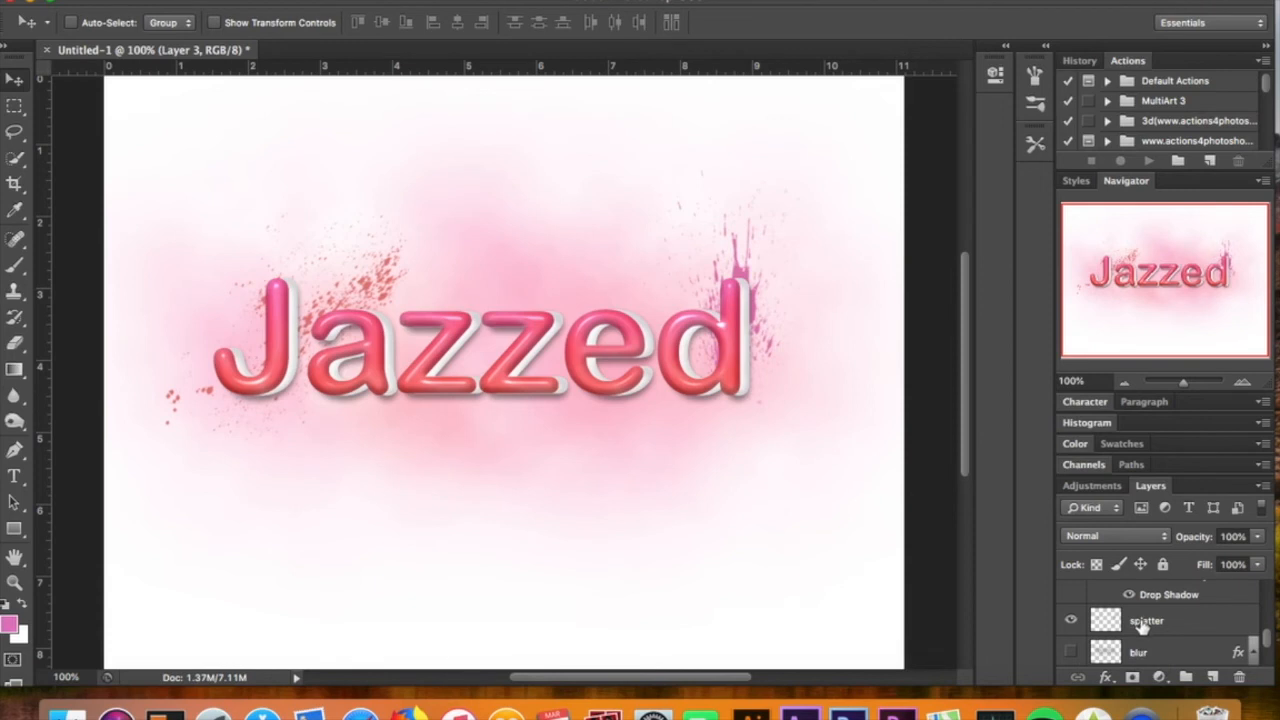
# Select the main text layer and look through its list of layer effects
pyautogui.scroll(6, 1143, 625)
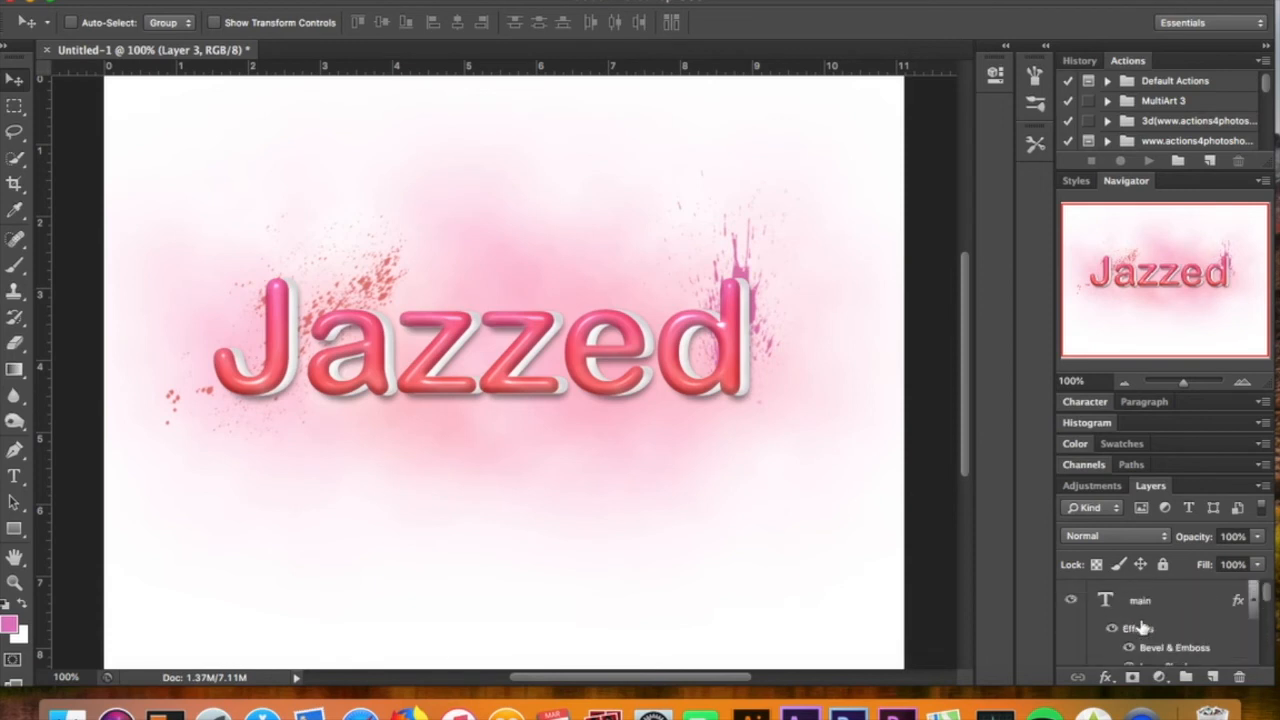
pyautogui.click(1166, 600)
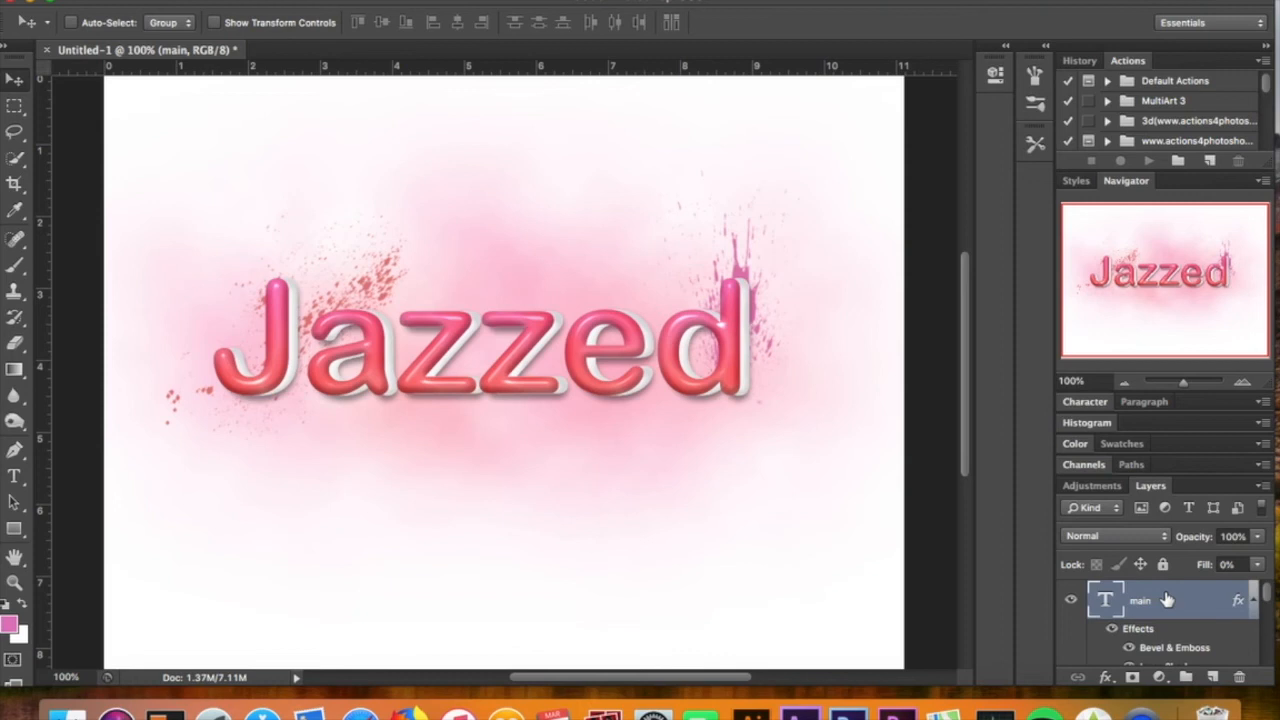
pyautogui.scroll(-3, 1166, 598)
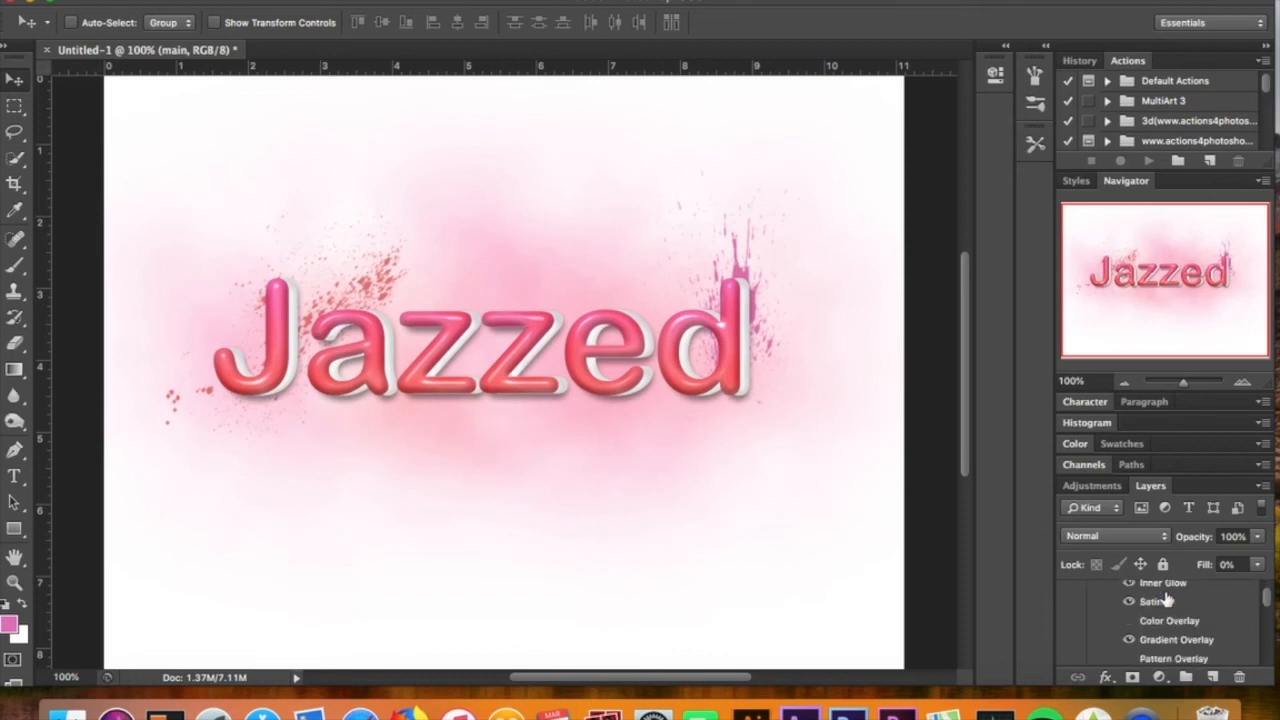
pyautogui.scroll(3, 1166, 598)
pyautogui.scroll(-1, 1166, 598)
pyautogui.scroll(-2, 1166, 598)
pyautogui.scroll(3, 1166, 598)
pyautogui.scroll(-1, 1166, 598)
pyautogui.scroll(-1, 1166, 598)
pyautogui.scroll(3, 1166, 598)
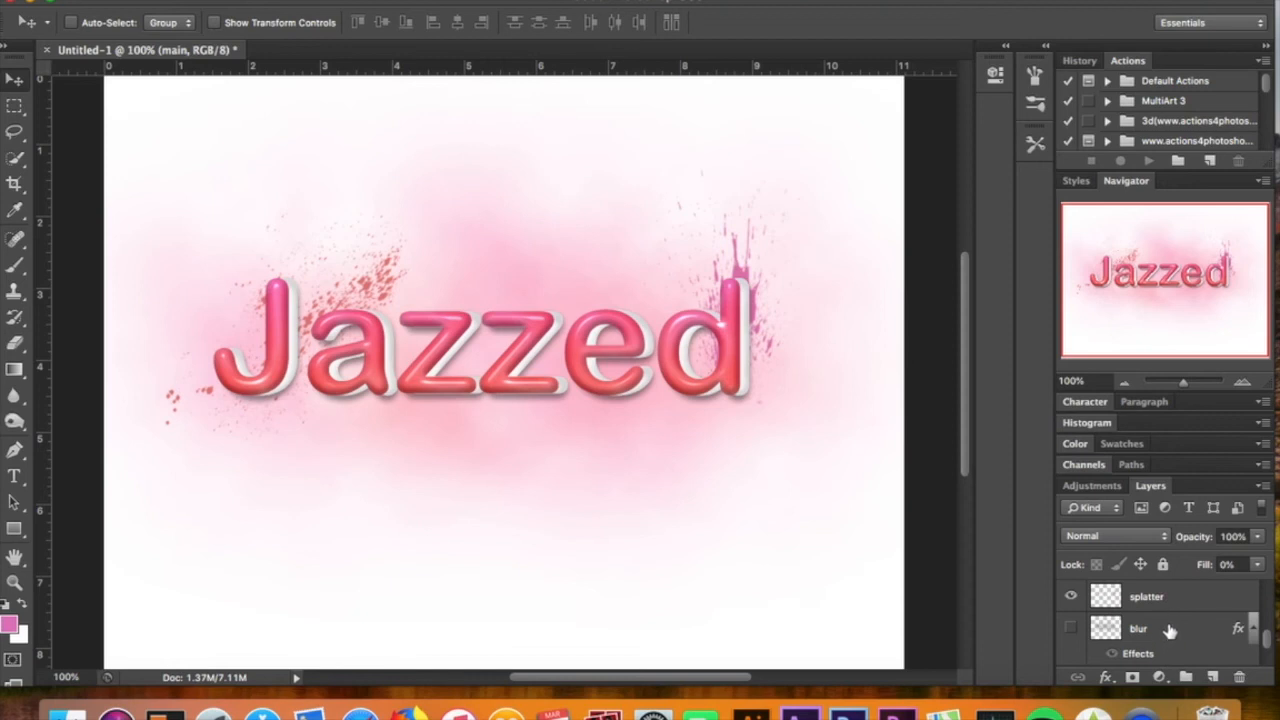
# Select the blur layer and turn on its visibility
pyautogui.click(1170, 630)
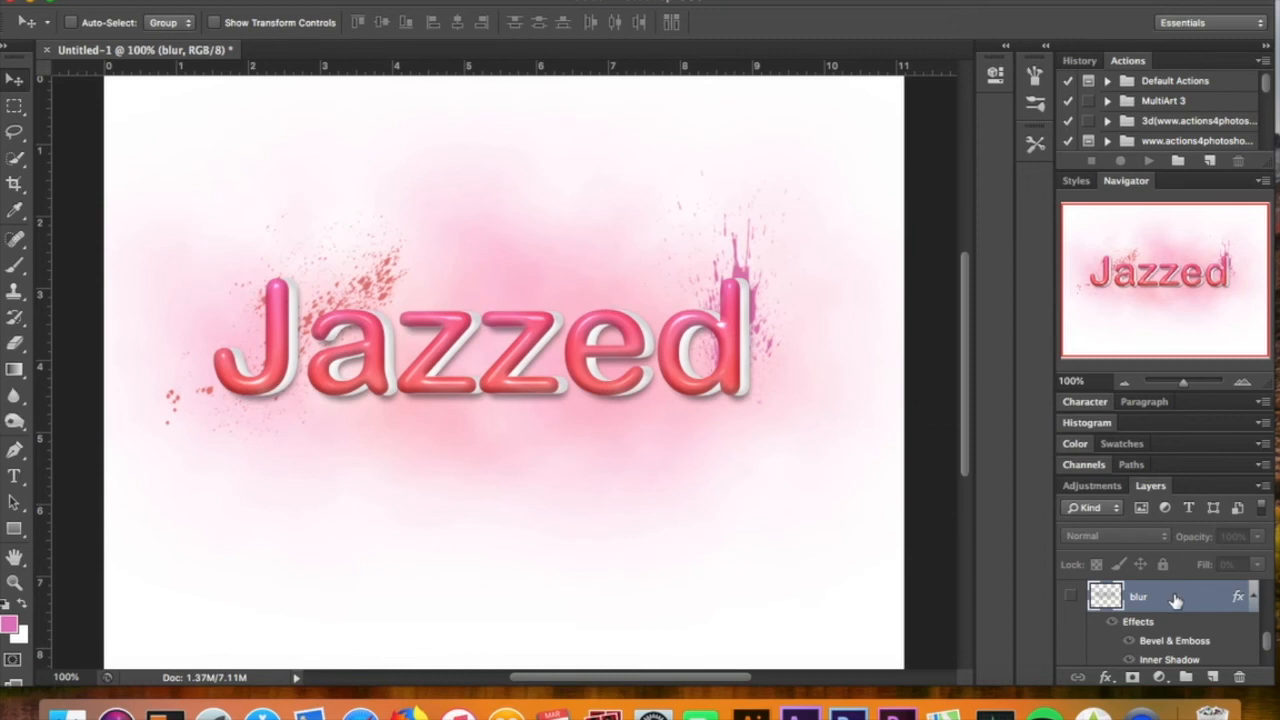
pyautogui.click(483, 2)
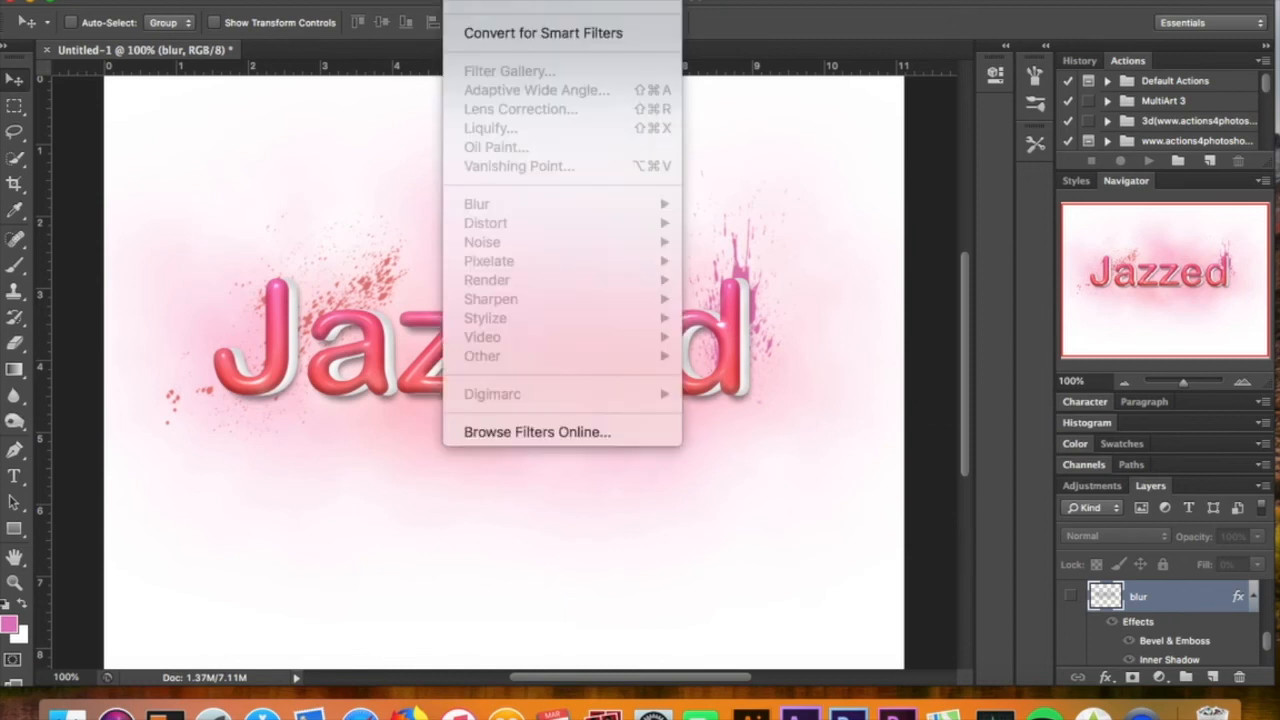
pyautogui.click(1082, 563)
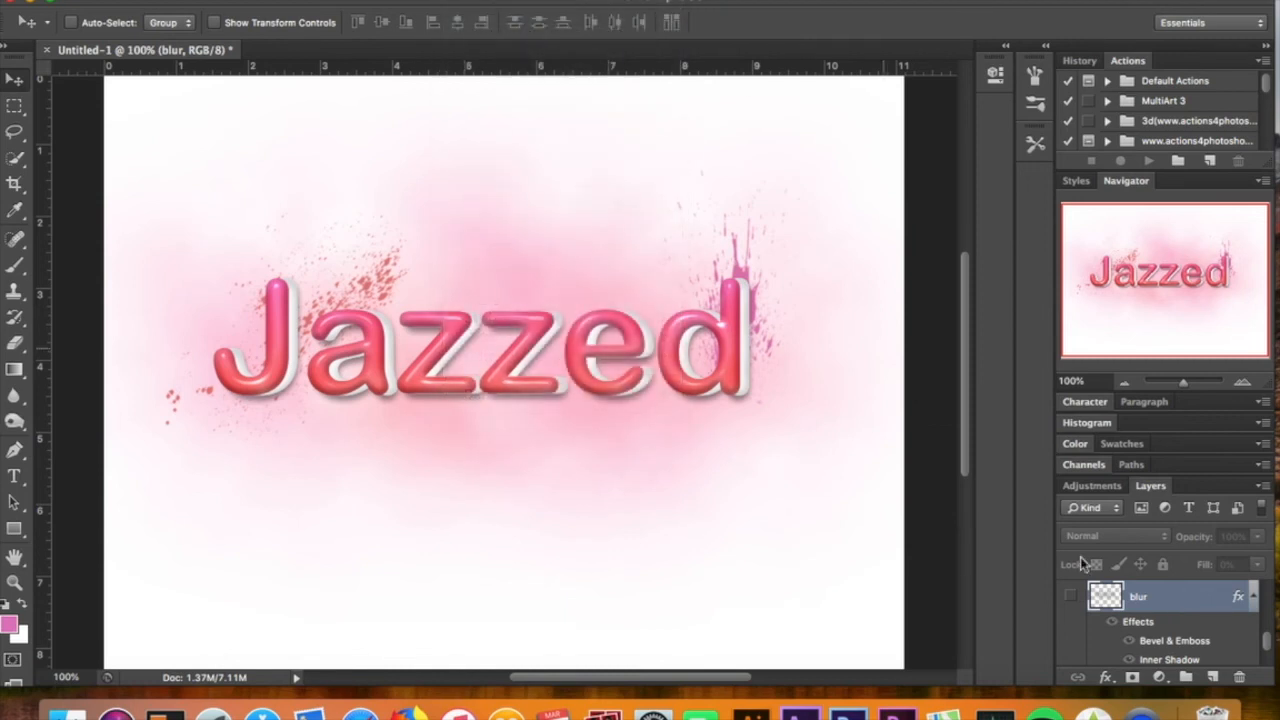
pyautogui.scroll(1, 1174, 643)
pyautogui.scroll(-3, 1174, 646)
pyautogui.scroll(2, 1100, 620)
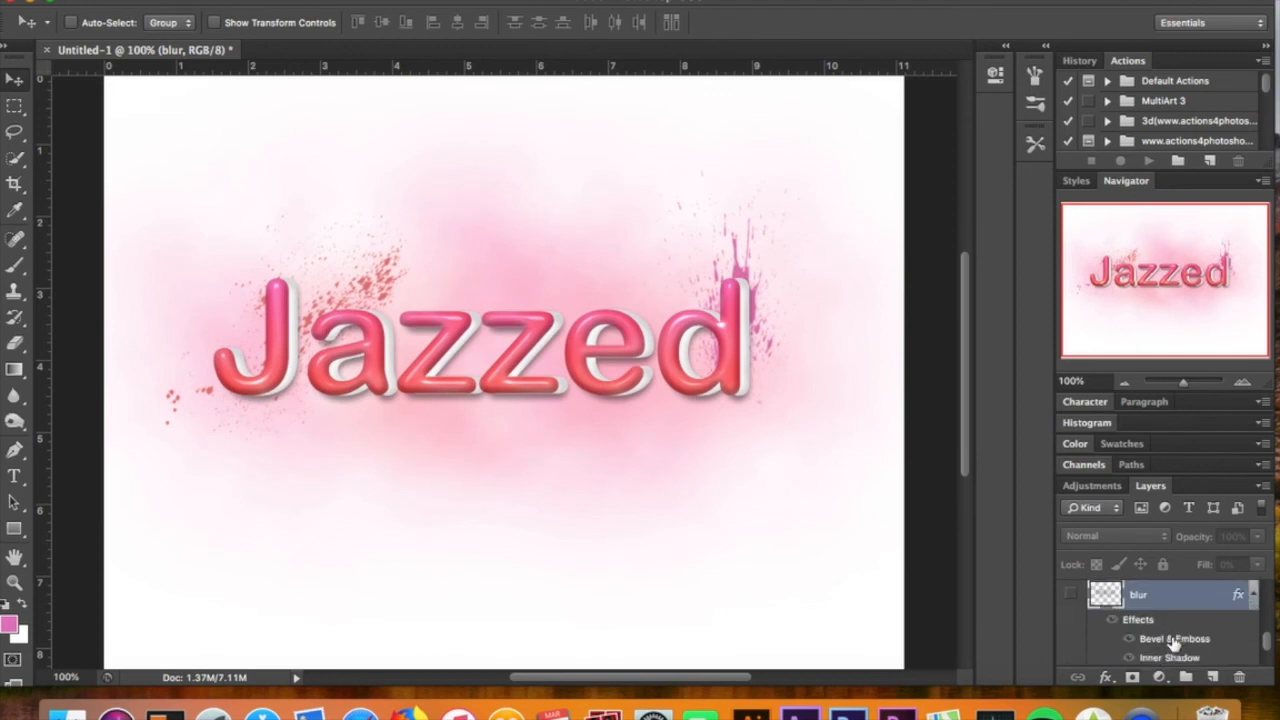
pyautogui.click(1071, 597)
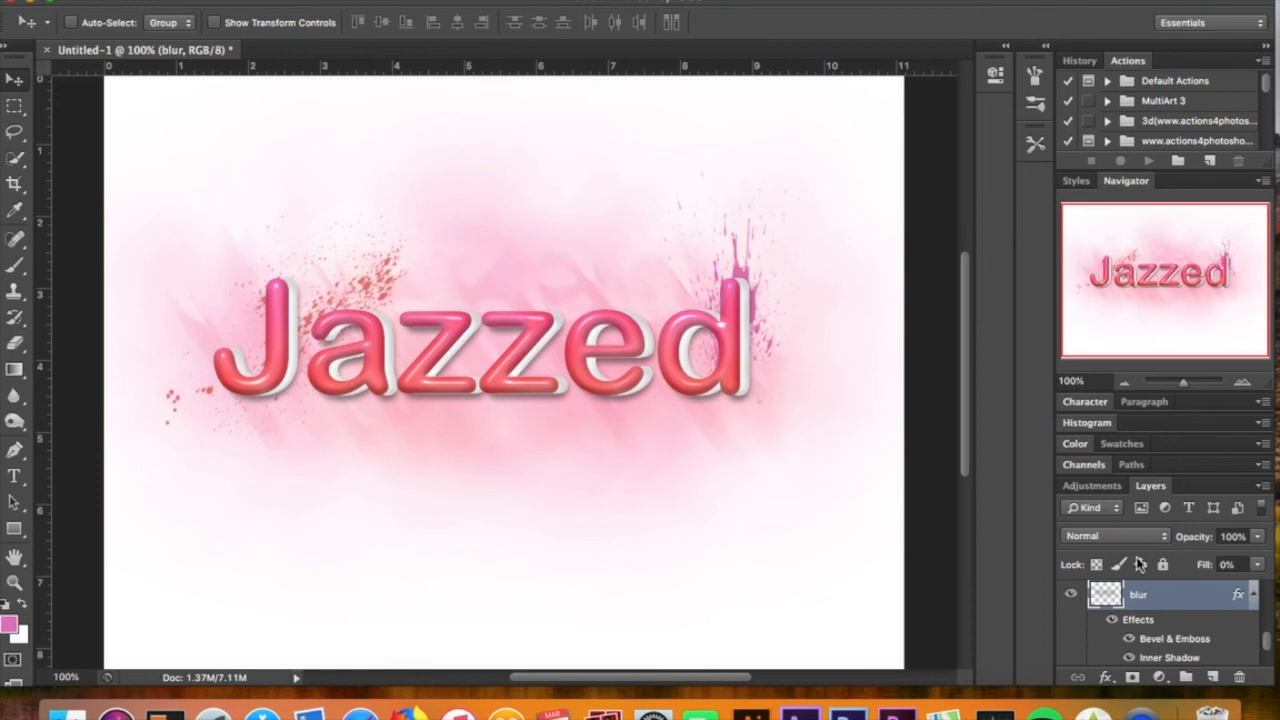
# Open the Motion Blur filter on the blur layer to inspect its settings, then cancel it
pyautogui.click(462, 1)
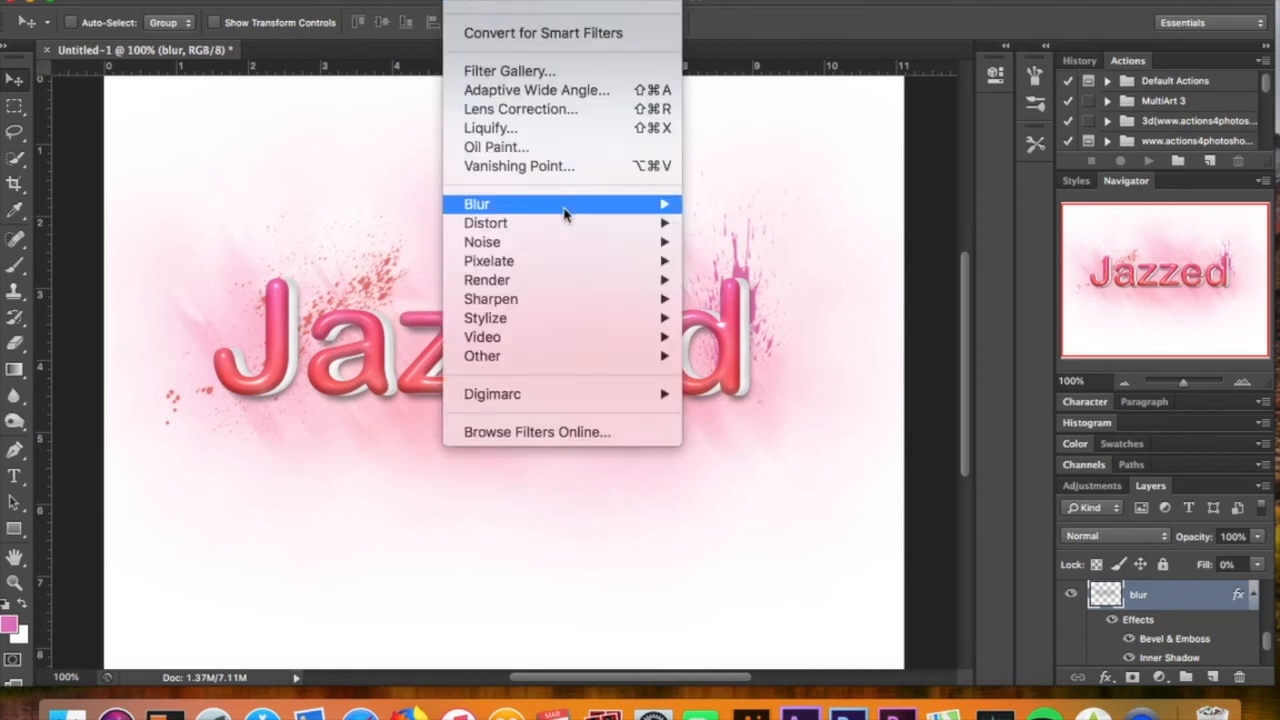
pyautogui.moveTo(563, 213)
pyautogui.click(745, 394)
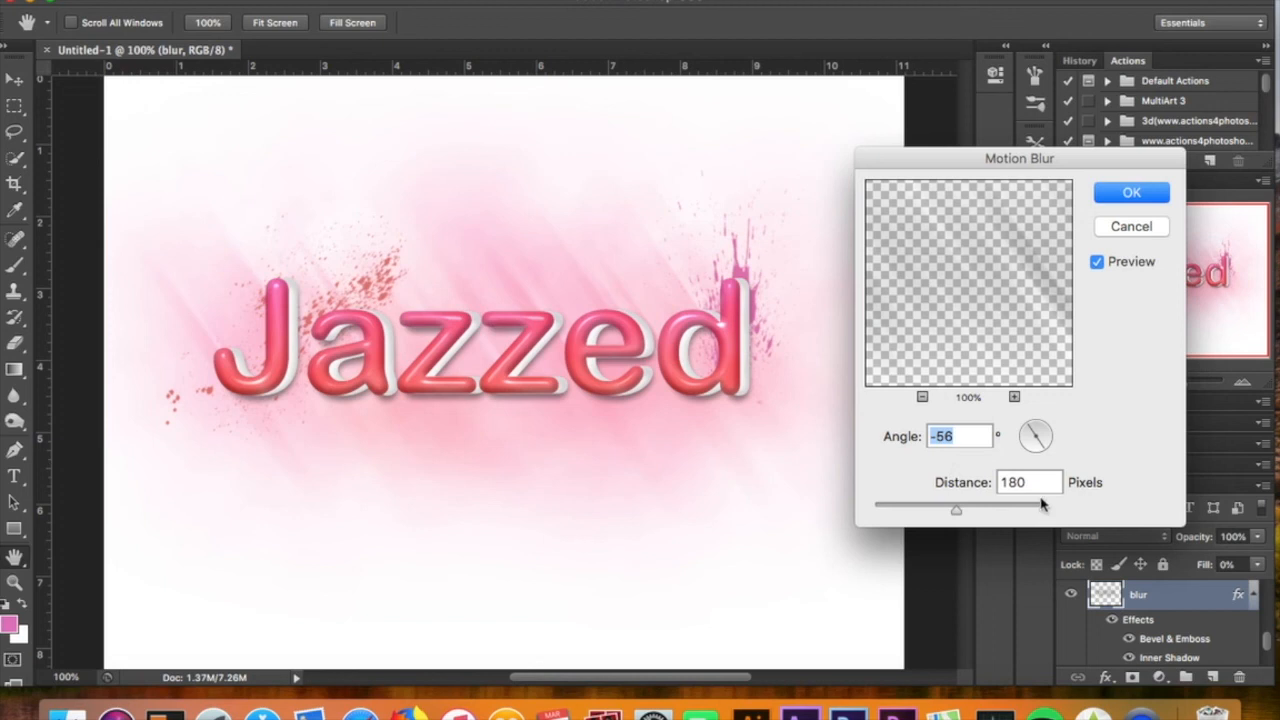
pyautogui.click(1130, 228)
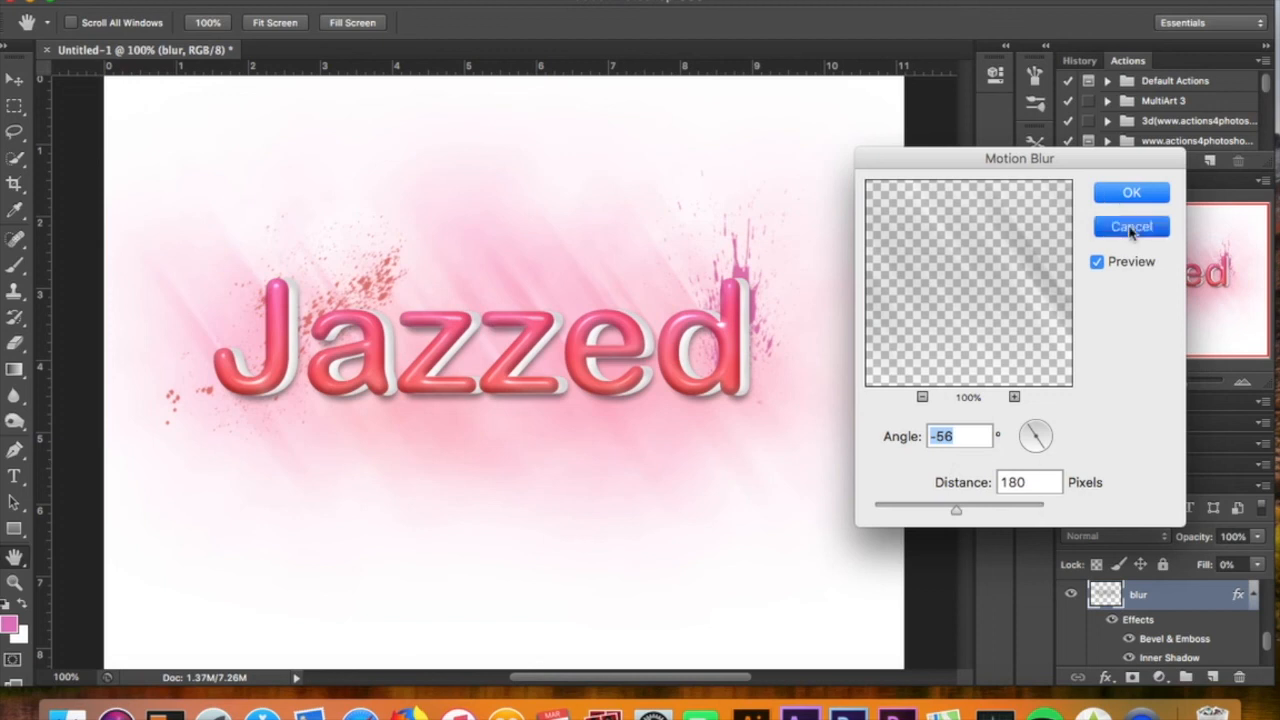